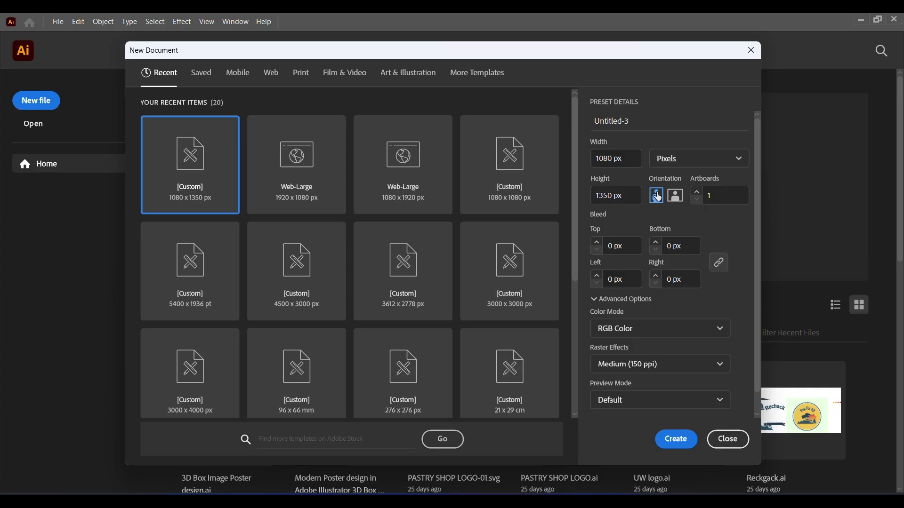
Step: Create a new 1080 x 1350 px portrait RGB document and collapse the floating gradient settings
{"action": "left_click", "coordinate": [674, 439]}
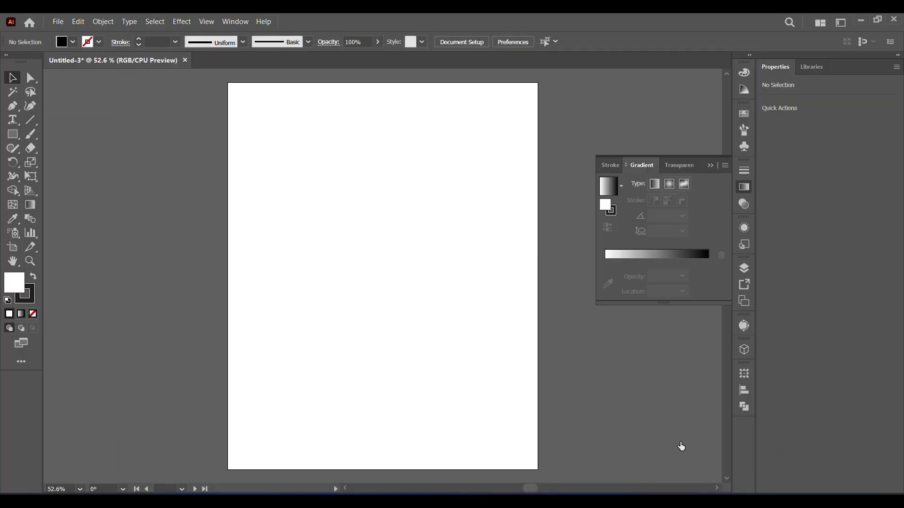
{"action": "left_click", "coordinate": [711, 165]}
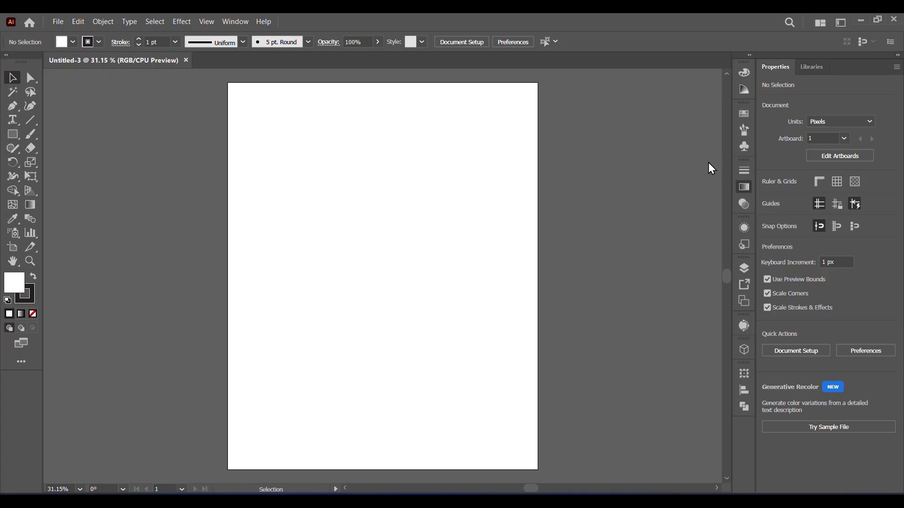
Step: Draw a rectangle over the whole artboard with no stroke and a dark navy fill, 000A15
{"action": "left_click", "coordinate": [12, 137]}
{"action": "left_click_drag", "start_coordinate": [227, 84], "coordinate": [540, 469]}
{"action": "left_click", "coordinate": [32, 313]}
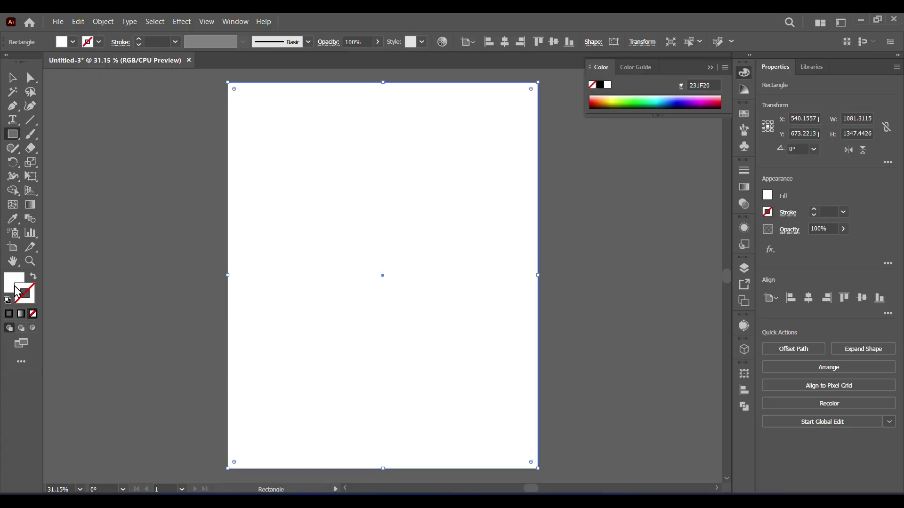
{"action": "left_click", "coordinate": [12, 283]}
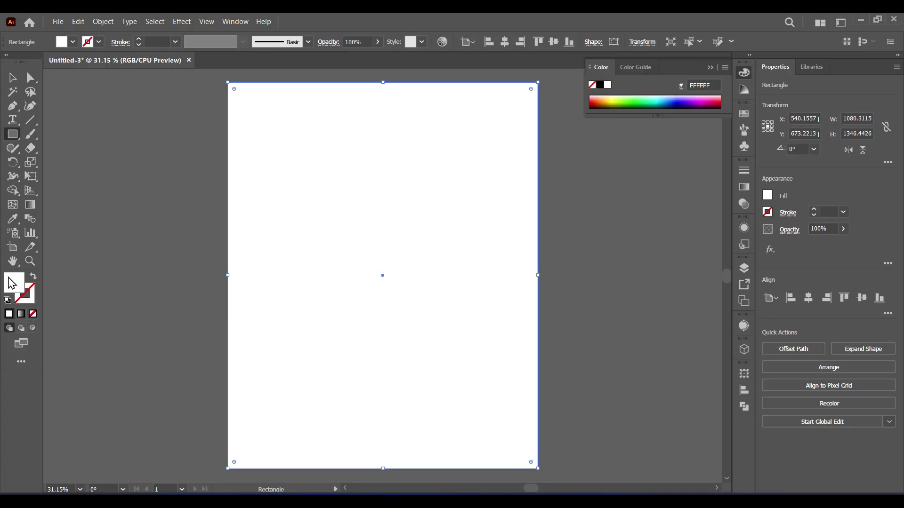
{"action": "left_click", "coordinate": [670, 104]}
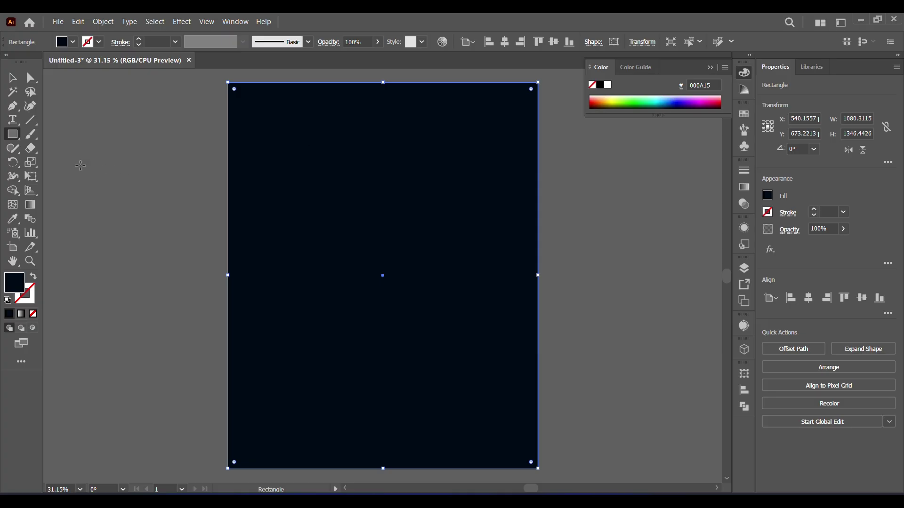
{"action": "left_click", "coordinate": [13, 78]}
{"action": "left_click", "coordinate": [118, 255]}
{"action": "double_click", "coordinate": [21, 282]}
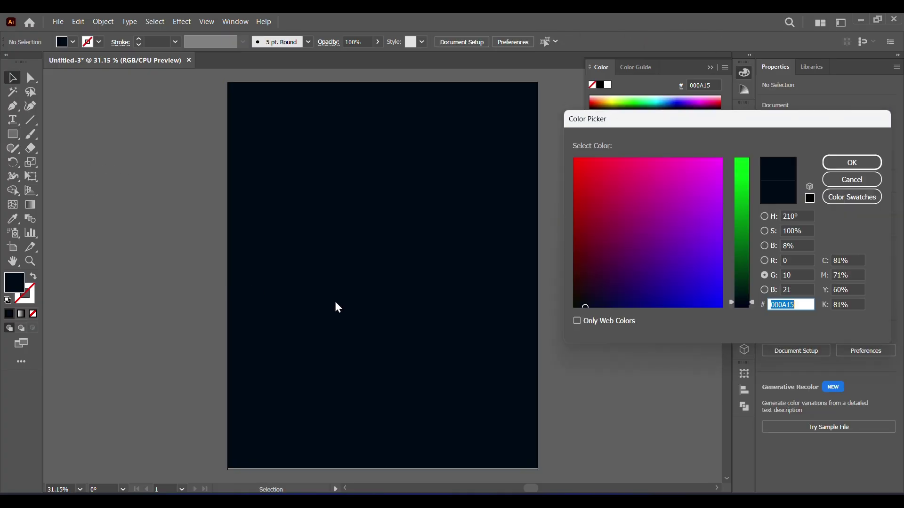
{"action": "left_click_drag", "start_coordinate": [588, 310], "coordinate": [598, 306]}
{"action": "left_click", "coordinate": [853, 162]}
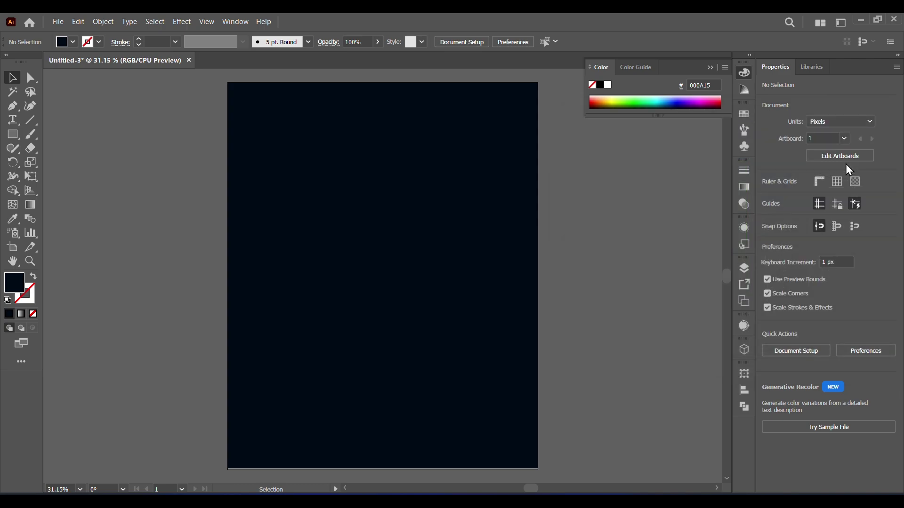
Step: Extend the background rectangle's lower edge to the artboard boundary for a height of 1350 px
{"action": "left_click", "coordinate": [392, 436]}
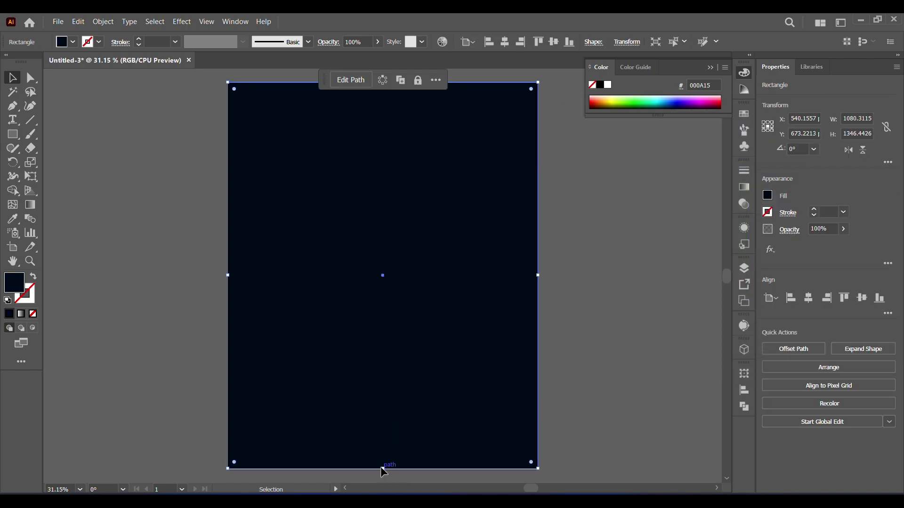
{"action": "left_click_drag", "start_coordinate": [383, 472], "coordinate": [383, 470]}
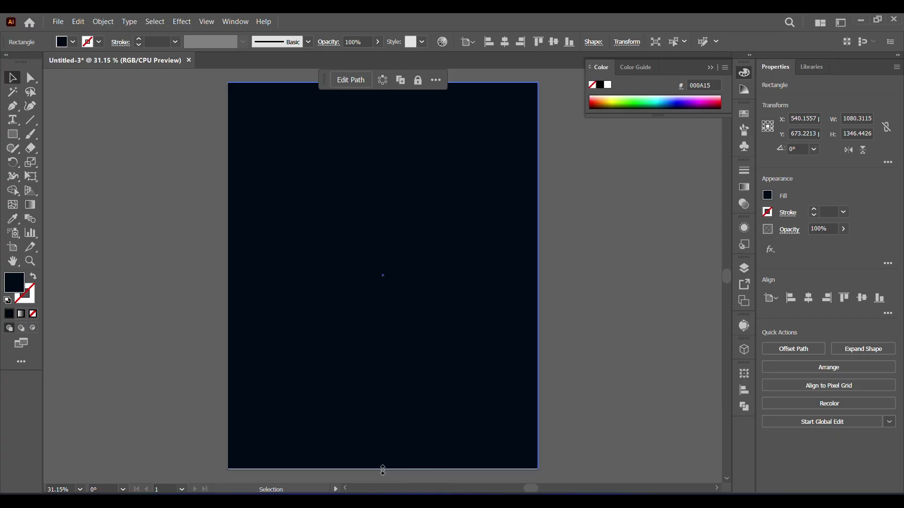
{"action": "left_click", "coordinate": [607, 431]}
{"action": "left_click_drag", "start_coordinate": [398, 408], "coordinate": [398, 327]}
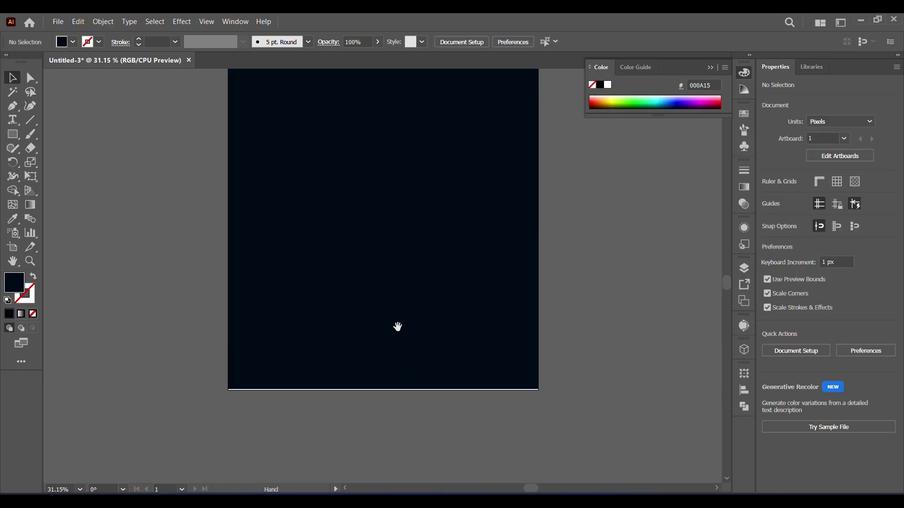
{"action": "key", "text": "z"}
{"action": "left_click_drag", "start_coordinate": [157, 285], "coordinate": [600, 453]}
{"action": "left_click", "coordinate": [13, 78]}
{"action": "left_click", "coordinate": [369, 308]}
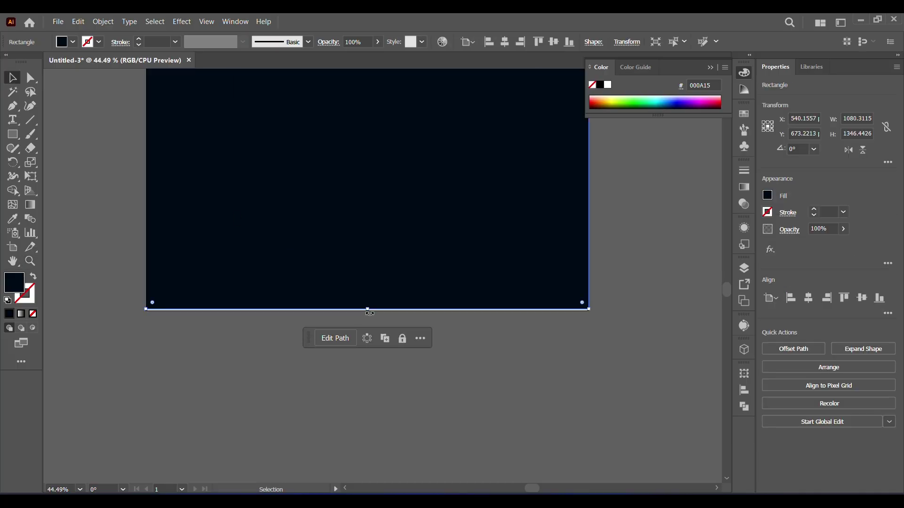
{"action": "left_click_drag", "start_coordinate": [369, 309], "coordinate": [367, 311]}
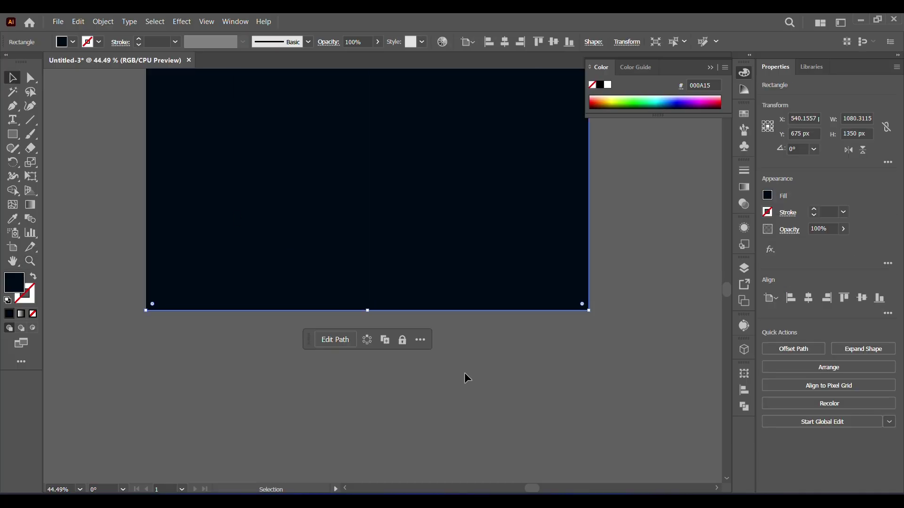
{"action": "left_click", "coordinate": [507, 404]}
Step: Lock the navy background rectangle so it cannot be selected
{"action": "left_click", "coordinate": [80, 490]}
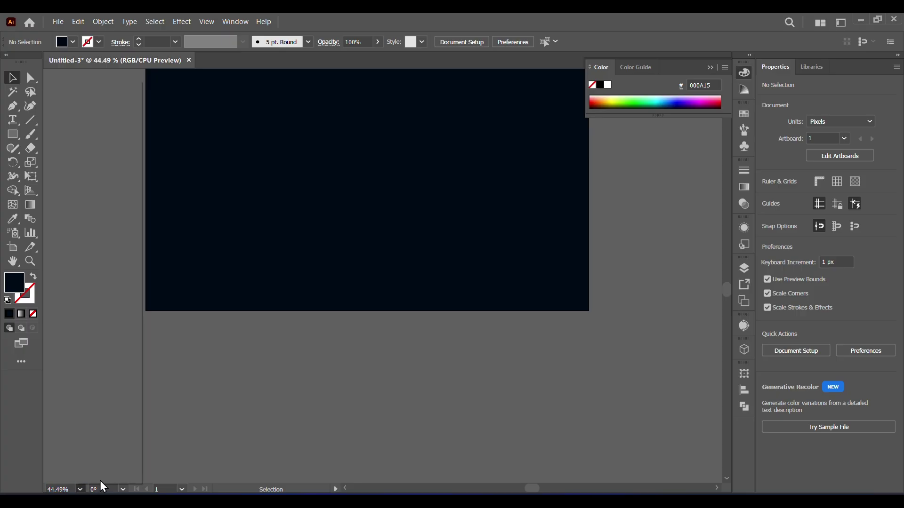
{"action": "left_click", "coordinate": [99, 480]}
{"action": "left_click", "coordinate": [361, 238]}
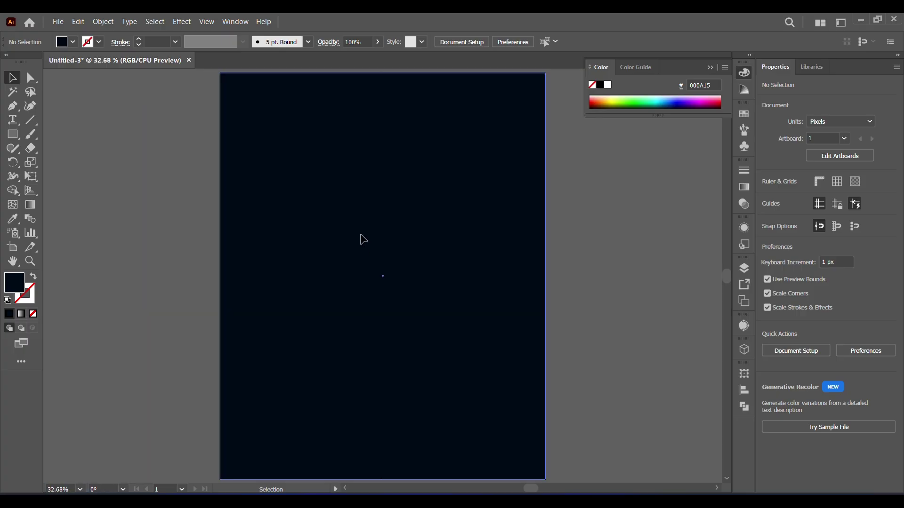
{"action": "left_click", "coordinate": [103, 22]}
{"action": "mouse_move", "coordinate": [143, 123]}
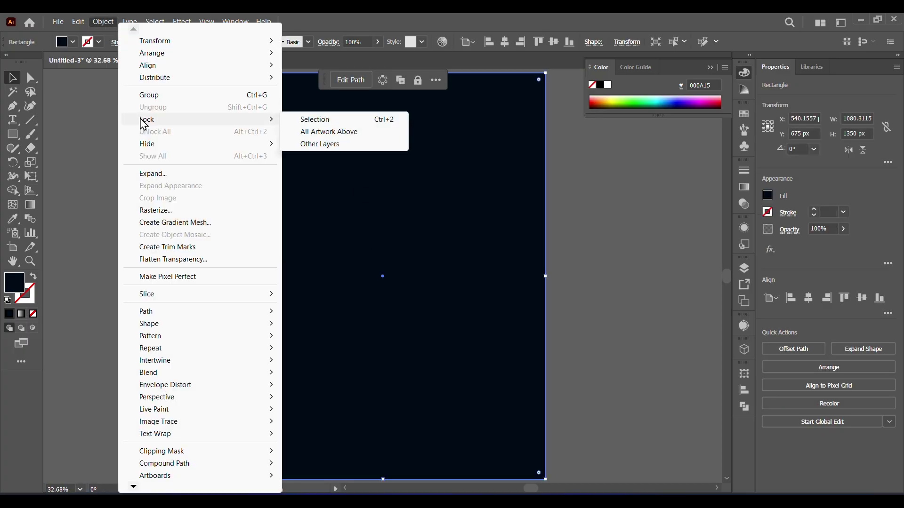
{"action": "left_click", "coordinate": [307, 120]}
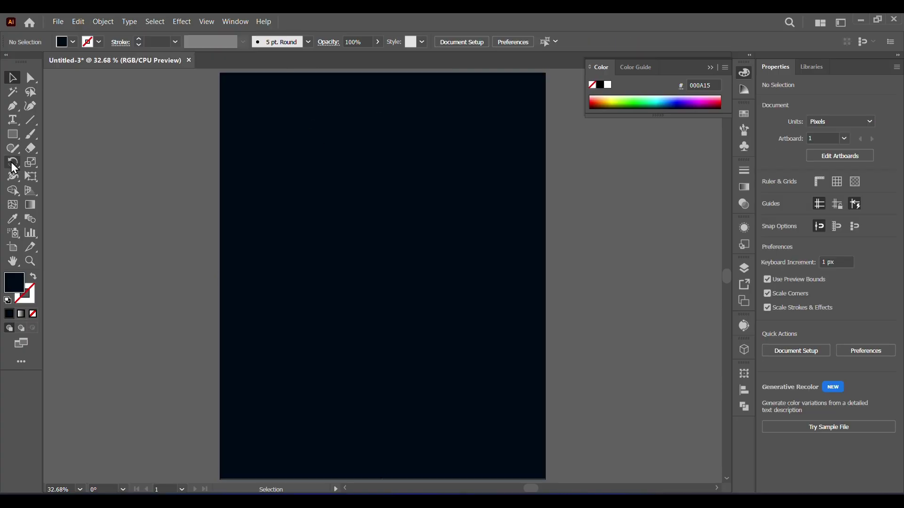
Step: Add the point text "A Fresh Start for Bright Minds." beside the artboard
{"action": "left_click", "coordinate": [13, 120]}
{"action": "left_click", "coordinate": [148, 201]}
{"action": "key", "text": "Escape"}
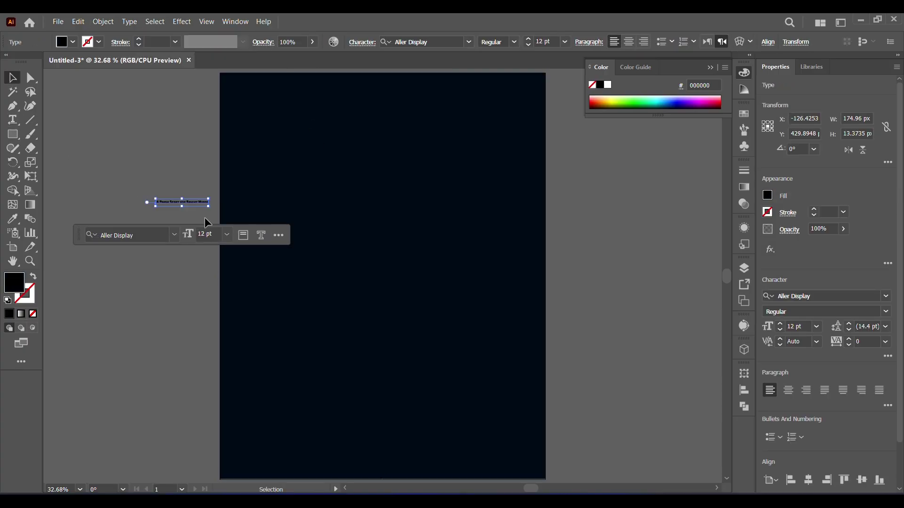
Step: Fill the headline text with white and enlarge it to about 73.84 pt
{"action": "left_click", "coordinate": [74, 41]}
{"action": "left_click", "coordinate": [25, 63]}
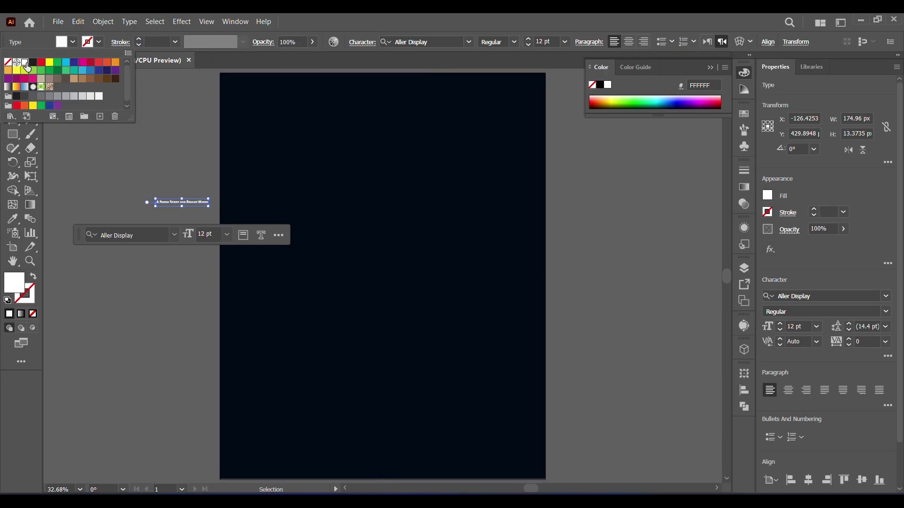
{"action": "left_click", "coordinate": [207, 206]}
{"action": "left_click_drag", "start_coordinate": [208, 206], "coordinate": [482, 396]}
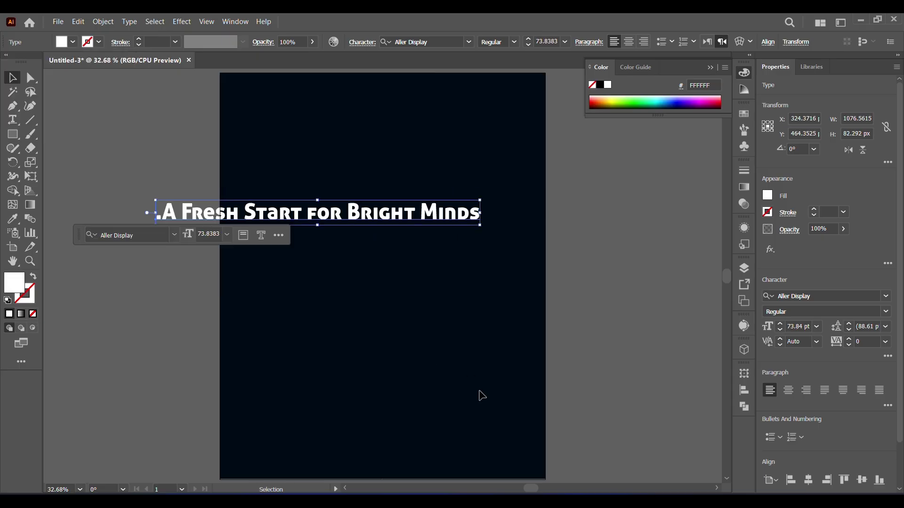
Step: Set the headline's paragraph direction to left-to-right with left alignment
{"action": "left_click", "coordinate": [641, 42]}
{"action": "left_click", "coordinate": [615, 42]}
{"action": "left_click", "coordinate": [629, 42]}
{"action": "left_click", "coordinate": [615, 44]}
{"action": "left_click", "coordinate": [711, 44]}
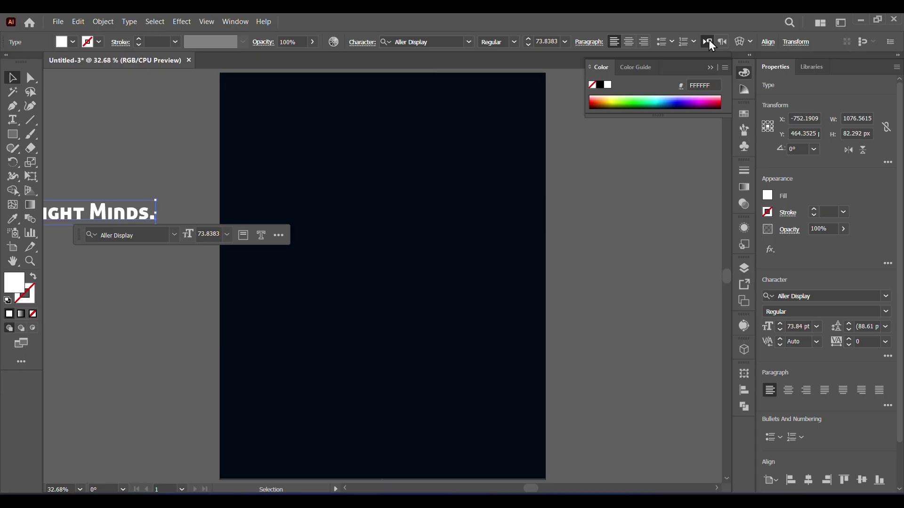
Step: Move the headline onto the artboard so it spans the width above the middle
{"action": "left_click", "coordinate": [136, 267]}
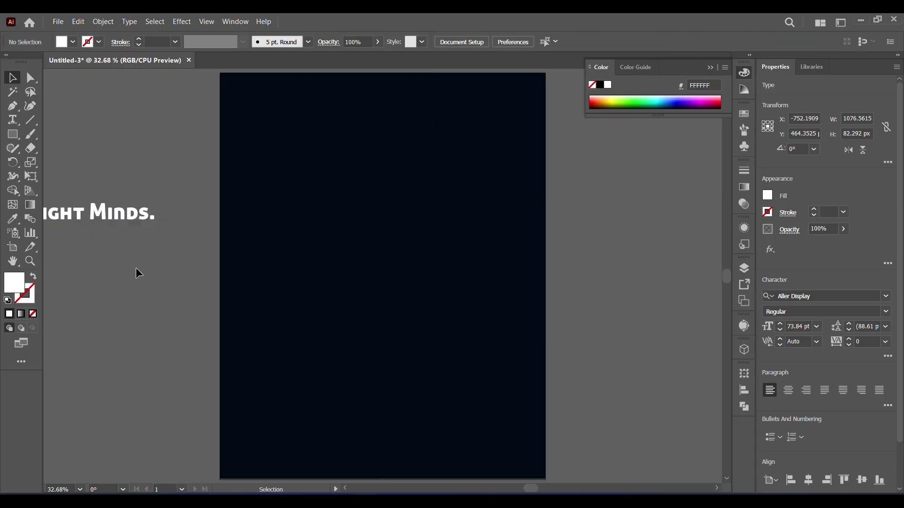
{"action": "left_click", "coordinate": [133, 222]}
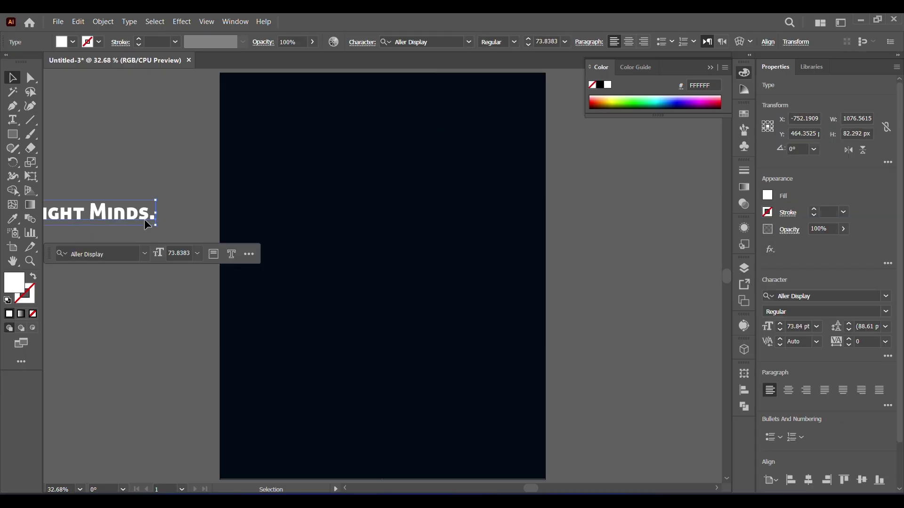
{"action": "left_click_drag", "start_coordinate": [142, 224], "coordinate": [525, 237]}
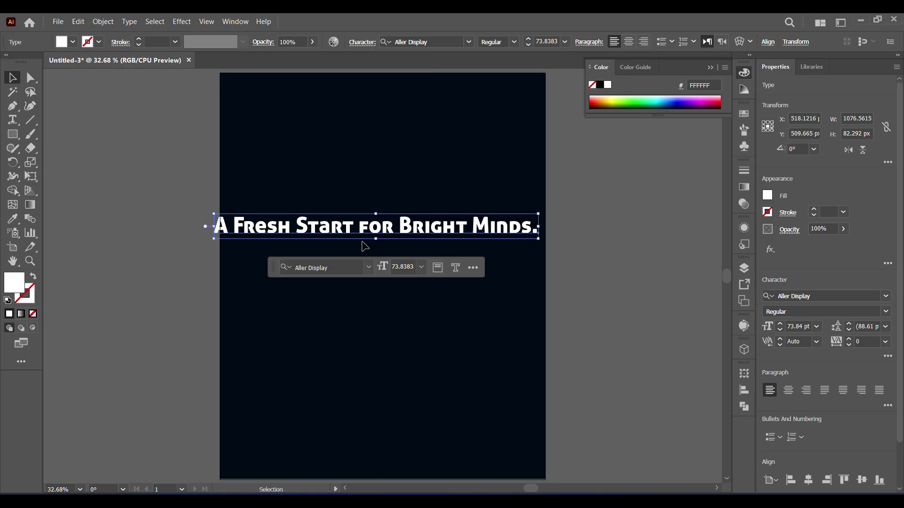
Step: Change the headline's case to uppercase and deselect it
{"action": "left_click", "coordinate": [128, 22]}
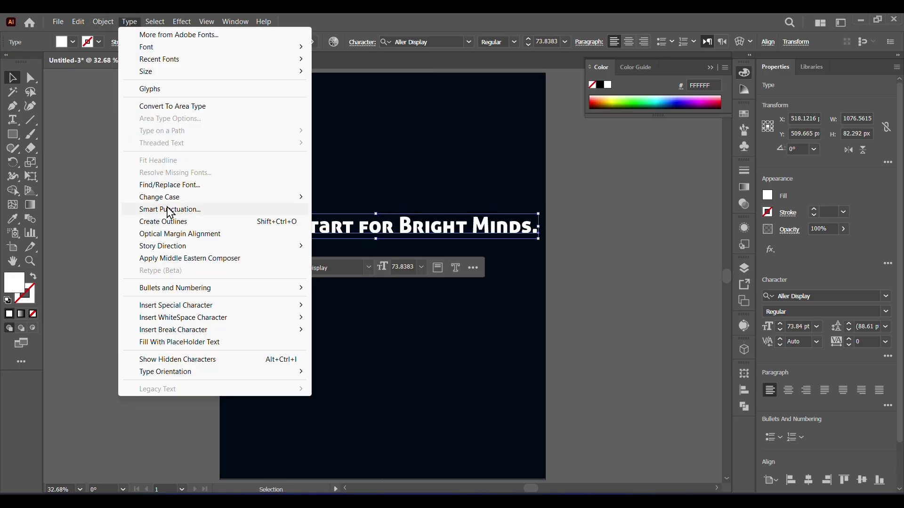
{"action": "mouse_move", "coordinate": [212, 197]}
{"action": "left_click", "coordinate": [327, 196]}
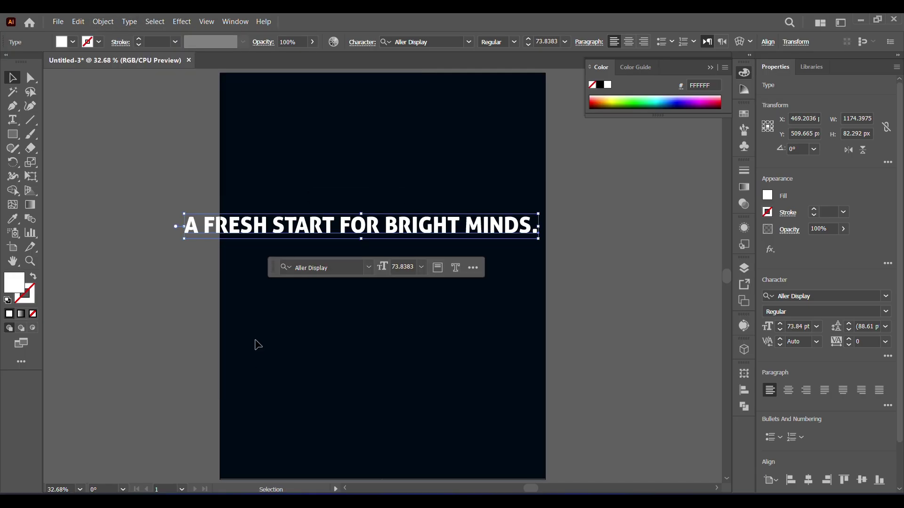
{"action": "key", "text": "ctrl+shift+a"}
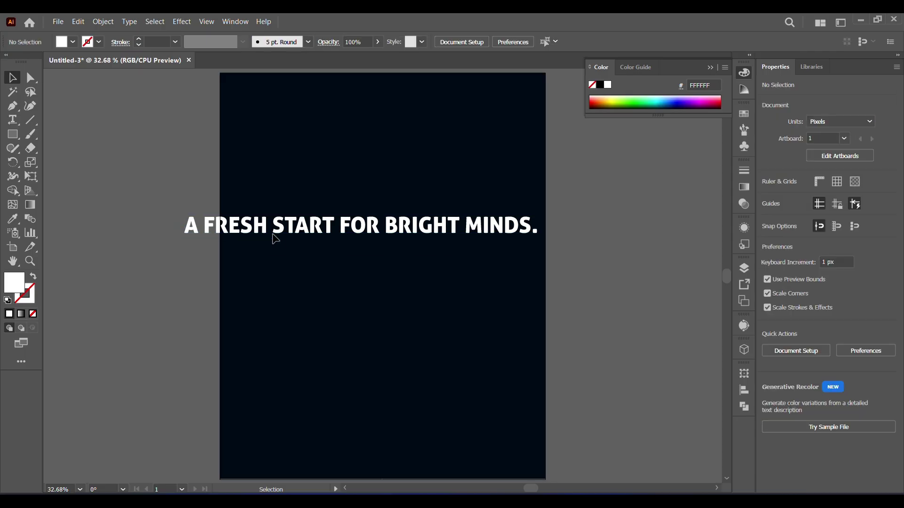
Step: Insert a line break before START in the headline
{"action": "left_click", "coordinate": [275, 237]}
{"action": "key", "text": "ctrl+shift+a"}
{"action": "triple_click", "coordinate": [276, 237]}
{"action": "left_click", "coordinate": [273, 236]}
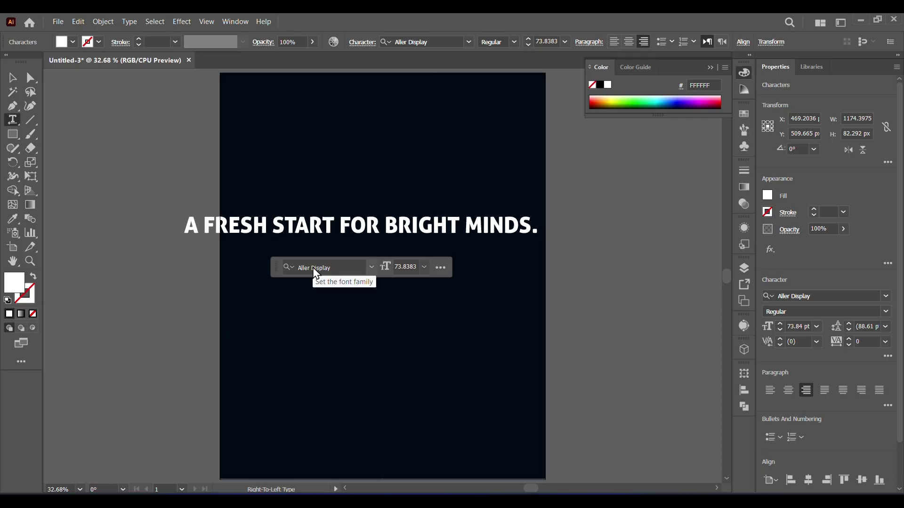
{"action": "key", "text": "Return"}
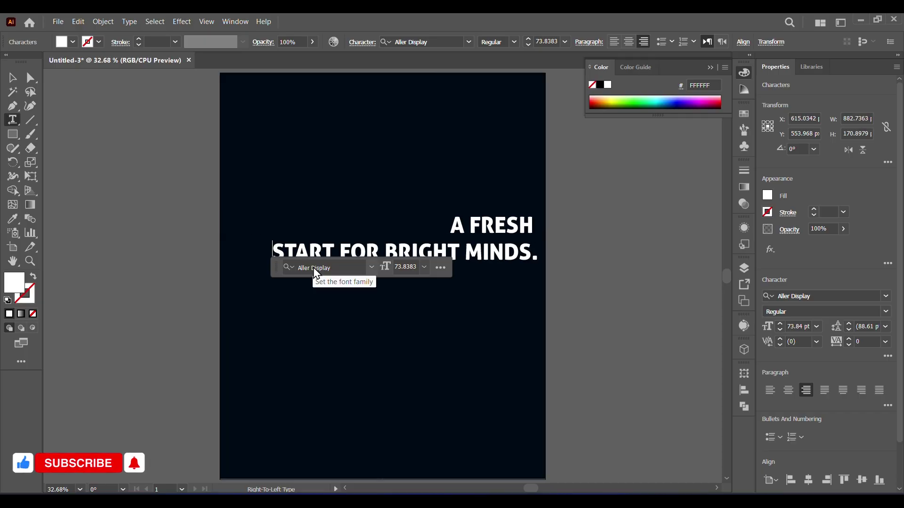
Step: Left-align the two-line headline and move it back over the artboard
{"action": "left_click", "coordinate": [613, 41]}
{"action": "left_click", "coordinate": [14, 80]}
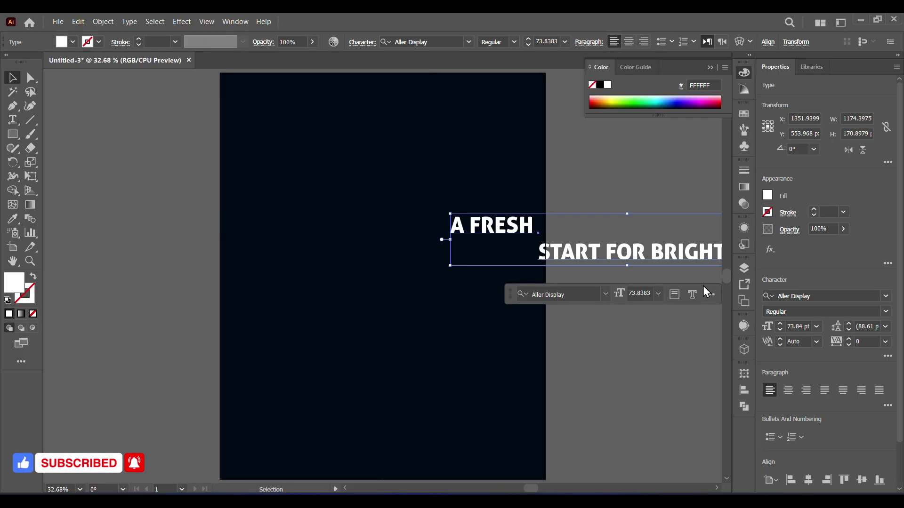
{"action": "left_click_drag", "start_coordinate": [577, 258], "coordinate": [323, 259]}
{"action": "left_click", "coordinate": [628, 41]}
{"action": "left_click", "coordinate": [615, 43]}
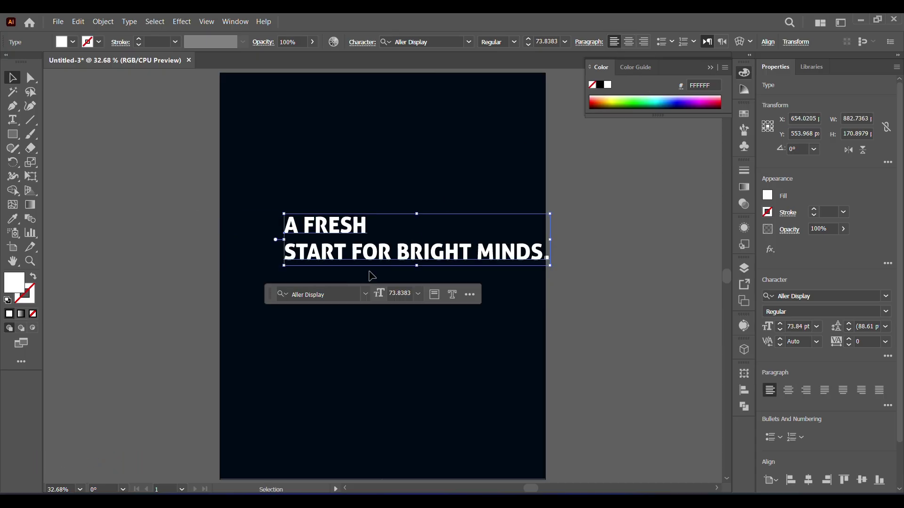
Step: Insert a line break before FOR in the headline's second line
{"action": "left_click", "coordinate": [353, 262]}
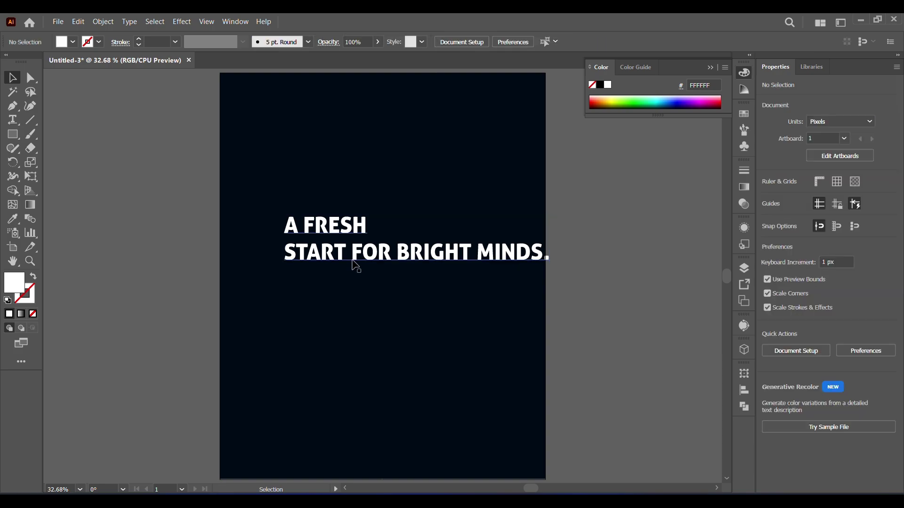
{"action": "left_click", "coordinate": [353, 261]}
{"action": "triple_click", "coordinate": [353, 257]}
{"action": "left_click", "coordinate": [352, 254]}
{"action": "key", "text": "Return"}
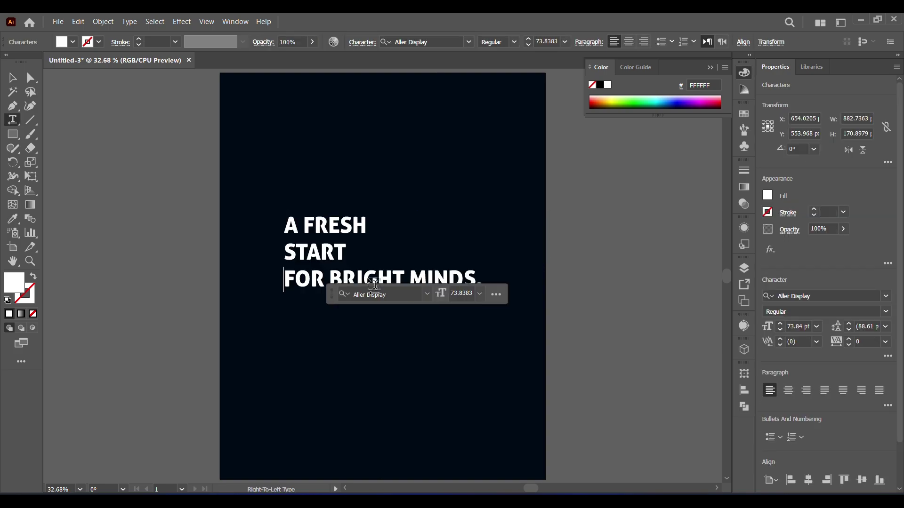
{"action": "key", "text": "Escape"}
{"action": "left_click", "coordinate": [333, 292]}
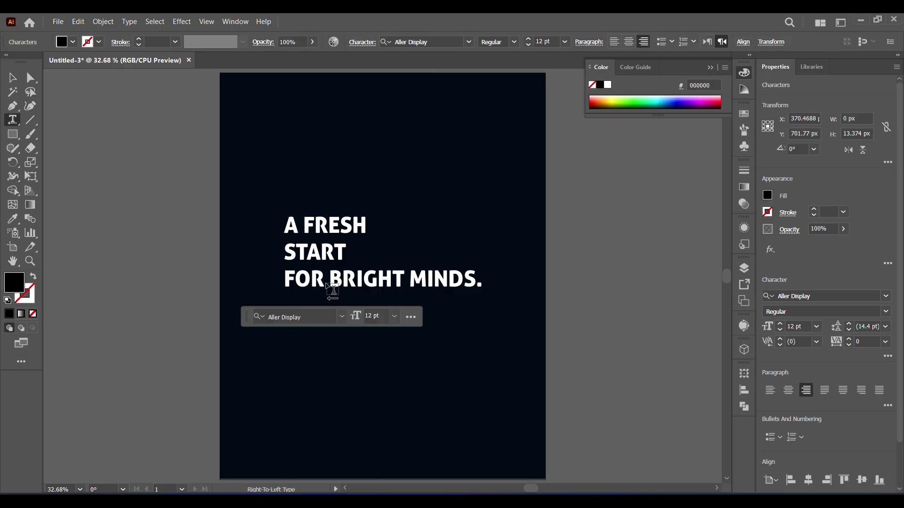
{"action": "key", "text": "Escape"}
{"action": "key", "text": "v"}
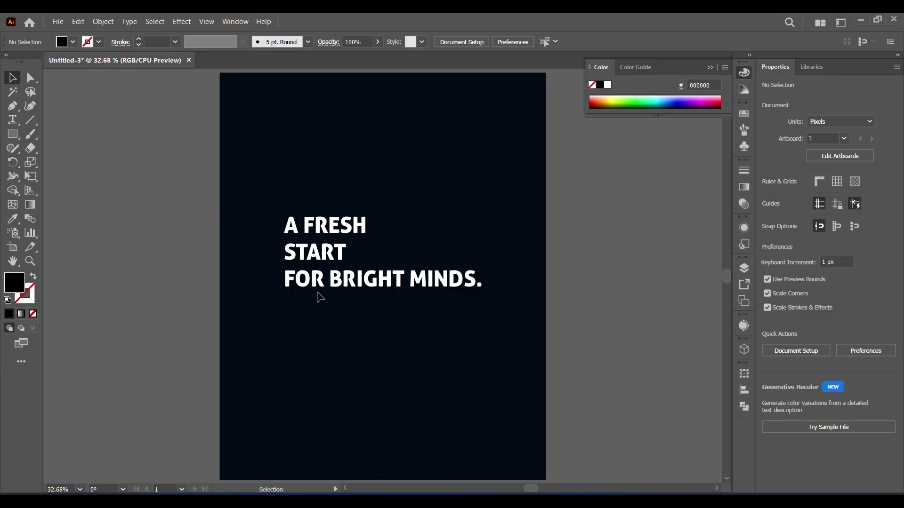
Step: Insert line breaks before BRIGHT and before MINDS so the headline stacks in five lines
{"action": "double_click", "coordinate": [332, 293]}
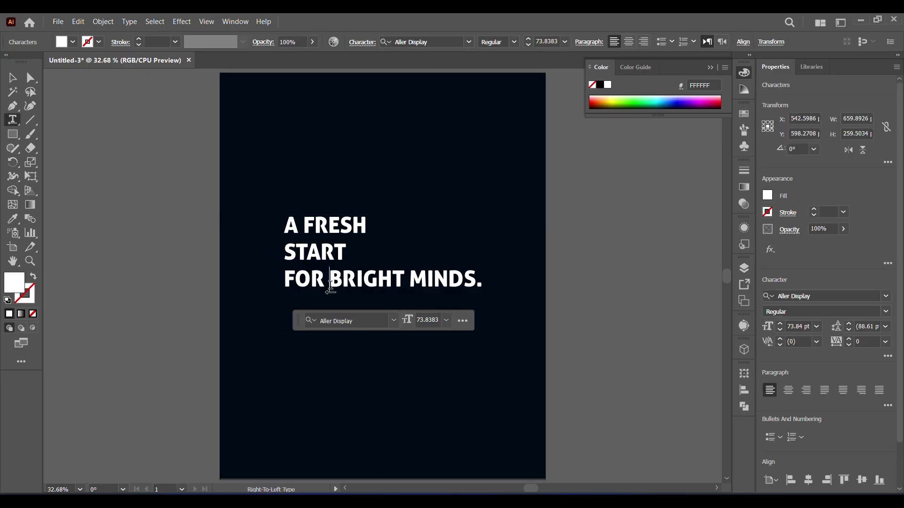
{"action": "key", "text": "Return"}
{"action": "key", "text": "Escape"}
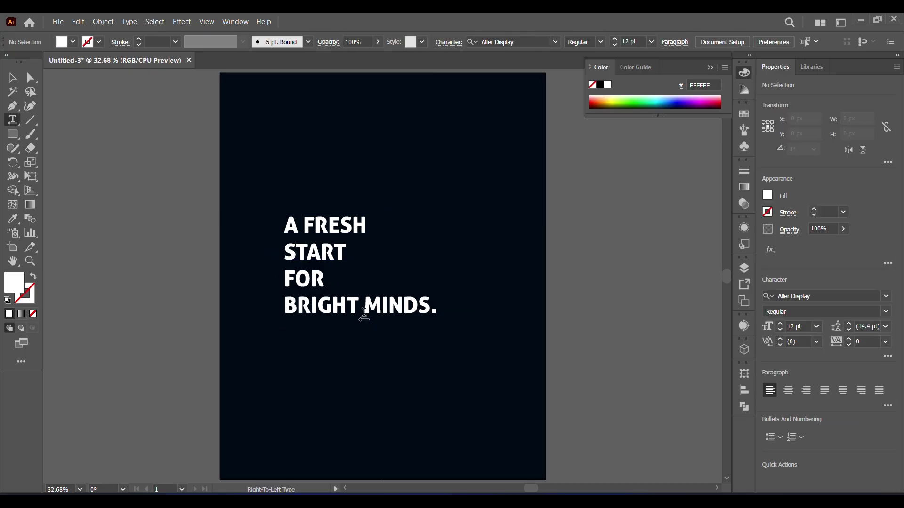
{"action": "left_click", "coordinate": [368, 314]}
{"action": "key", "text": "Return"}
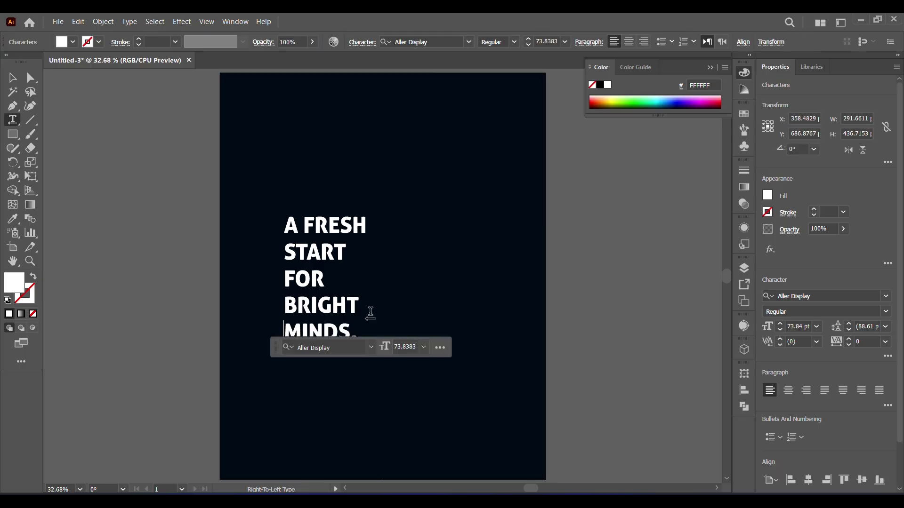
Step: Enlarge the five-line headline to about 460 × 689 px and move it up towards the artboard's centre
{"action": "left_click", "coordinate": [10, 79]}
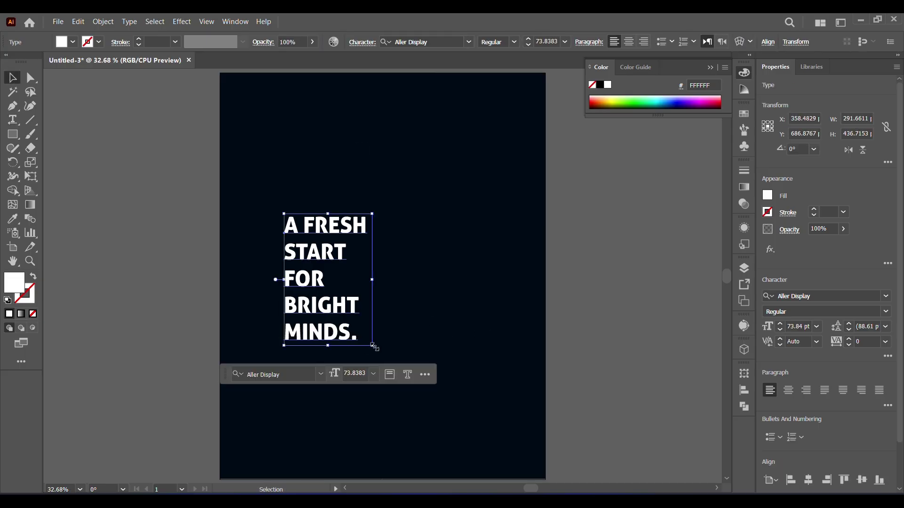
{"action": "left_click_drag", "start_coordinate": [374, 347], "coordinate": [443, 422]}
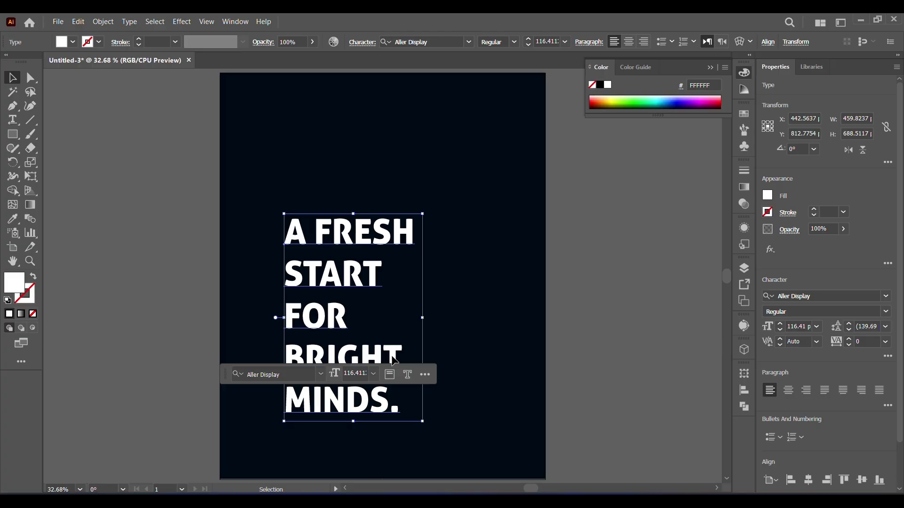
{"action": "left_click", "coordinate": [365, 305]}
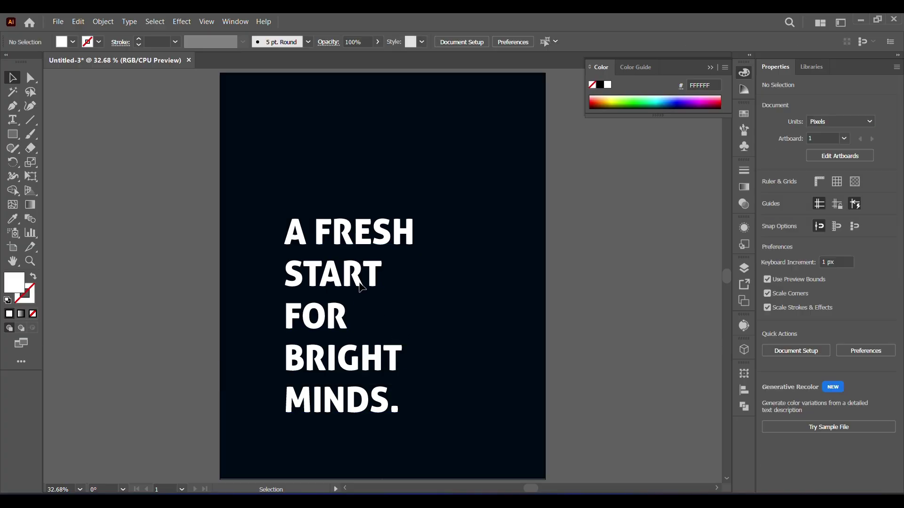
{"action": "left_click_drag", "start_coordinate": [360, 289], "coordinate": [380, 234]}
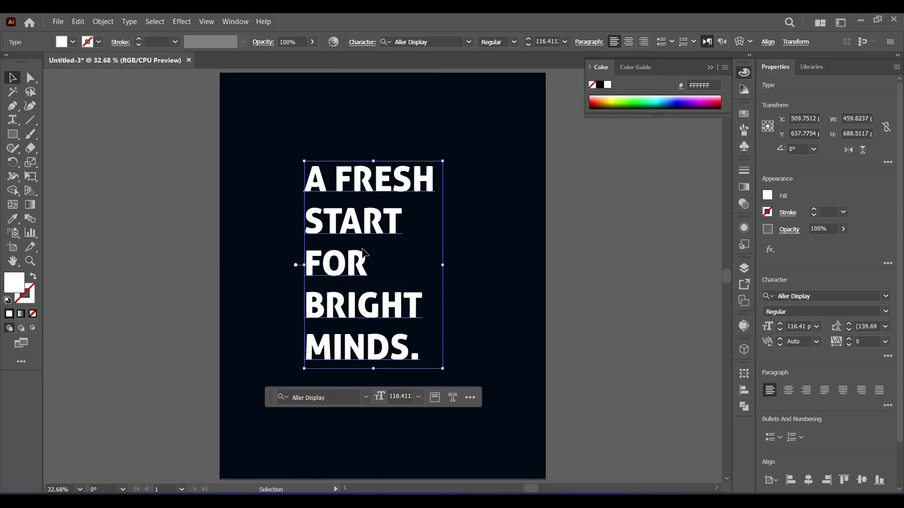
Step: Flatten the headline's transparency to split it into separate text lines, and ungroup the result
{"action": "left_click", "coordinate": [103, 22]}
{"action": "left_click", "coordinate": [144, 258]}
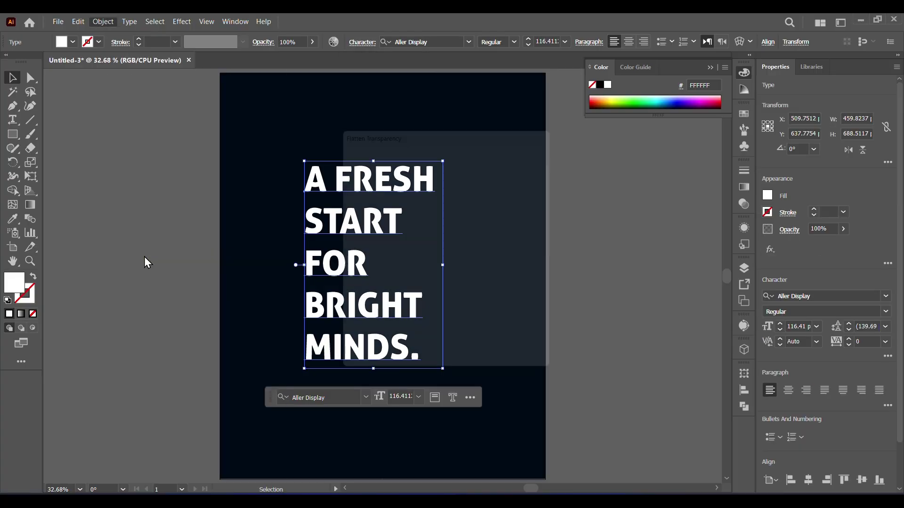
{"action": "left_click", "coordinate": [475, 365]}
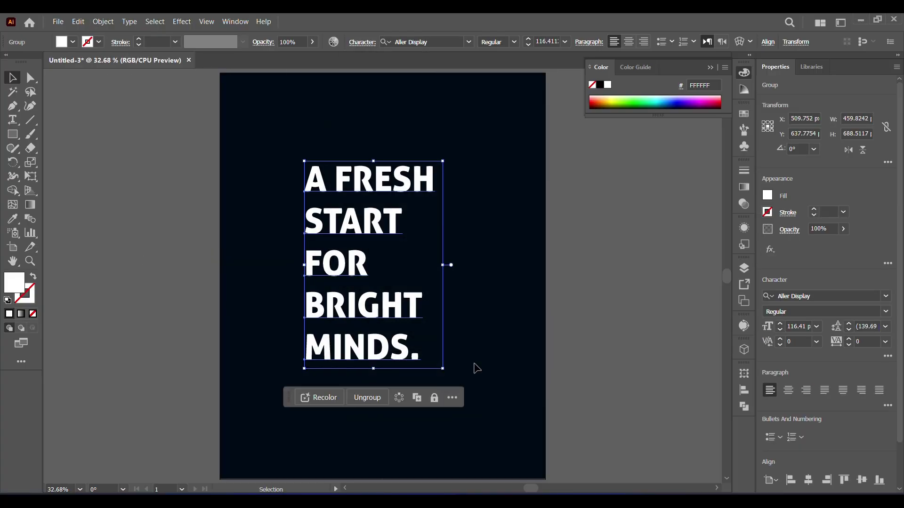
{"action": "right_click", "coordinate": [349, 265]}
{"action": "left_click", "coordinate": [389, 378]}
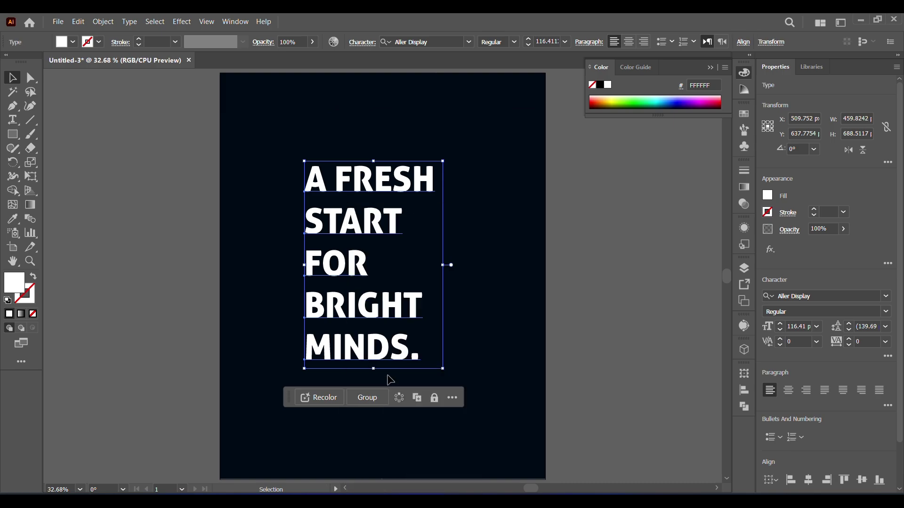
Step: Run the Text Block script on the five lines with a 300 pt width and move the original lines off the artboard
{"action": "left_click", "coordinate": [58, 21]}
{"action": "mouse_move", "coordinate": [97, 308]}
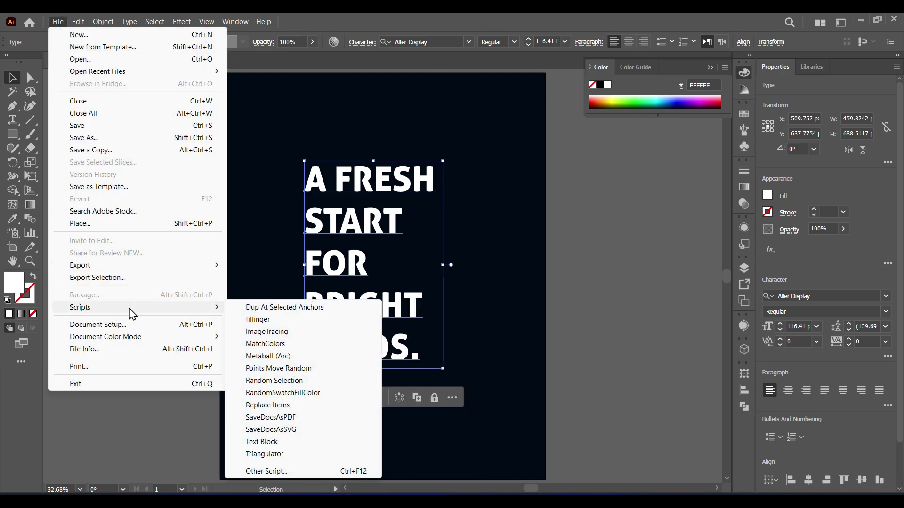
{"action": "left_click", "coordinate": [262, 441]}
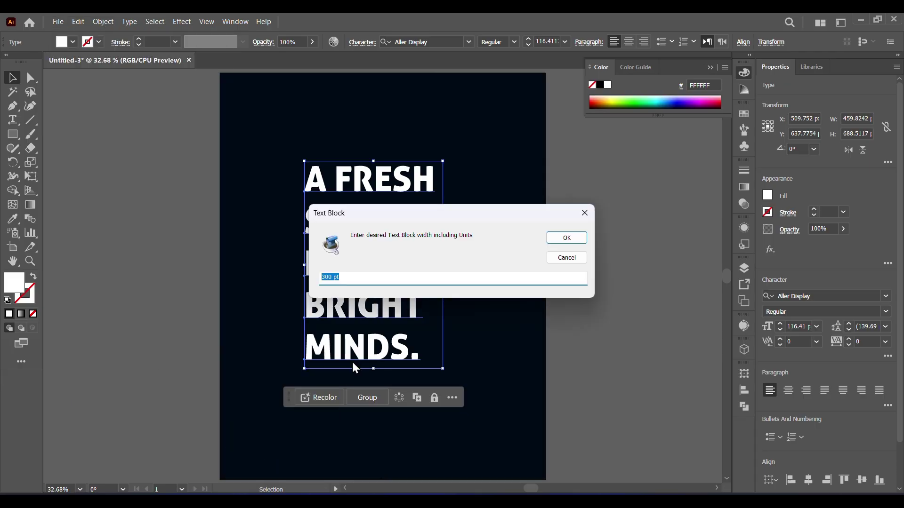
{"action": "left_click", "coordinate": [568, 241]}
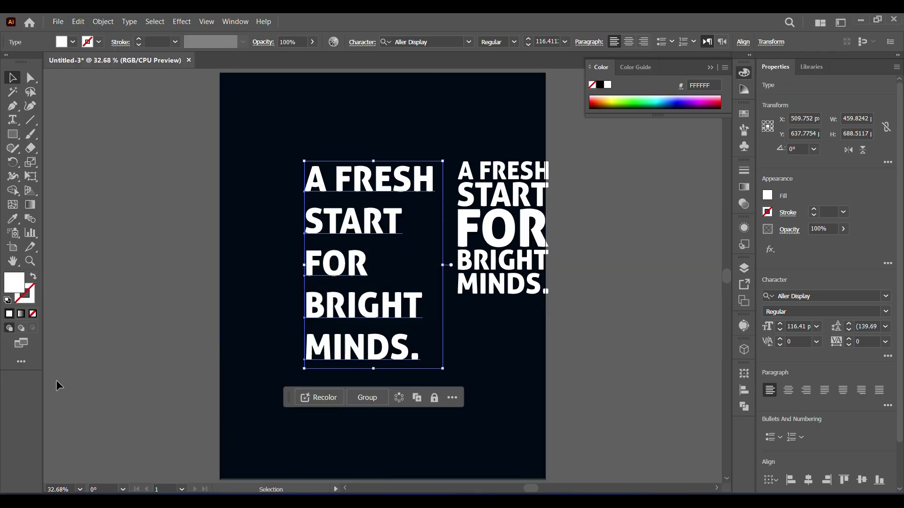
{"action": "left_click", "coordinate": [414, 324]}
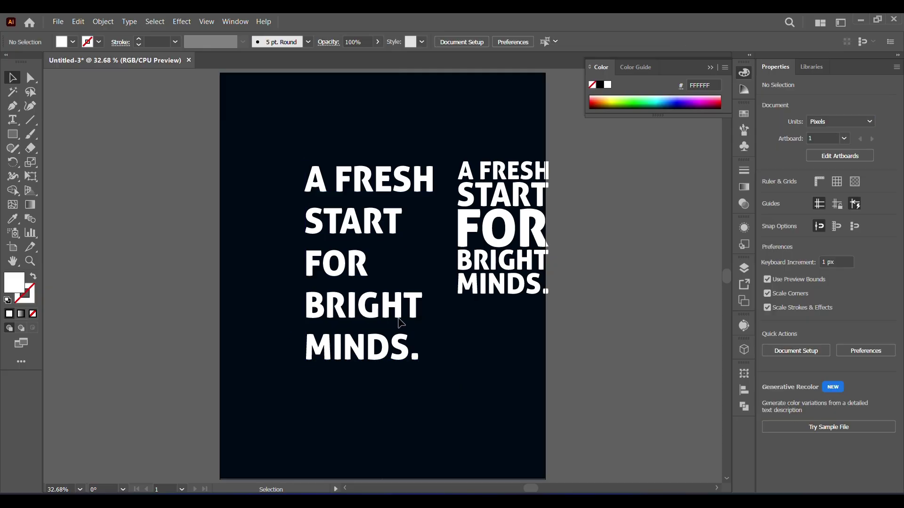
{"action": "left_click", "coordinate": [417, 325]}
{"action": "left_click_drag", "start_coordinate": [417, 324], "coordinate": [58, 311]}
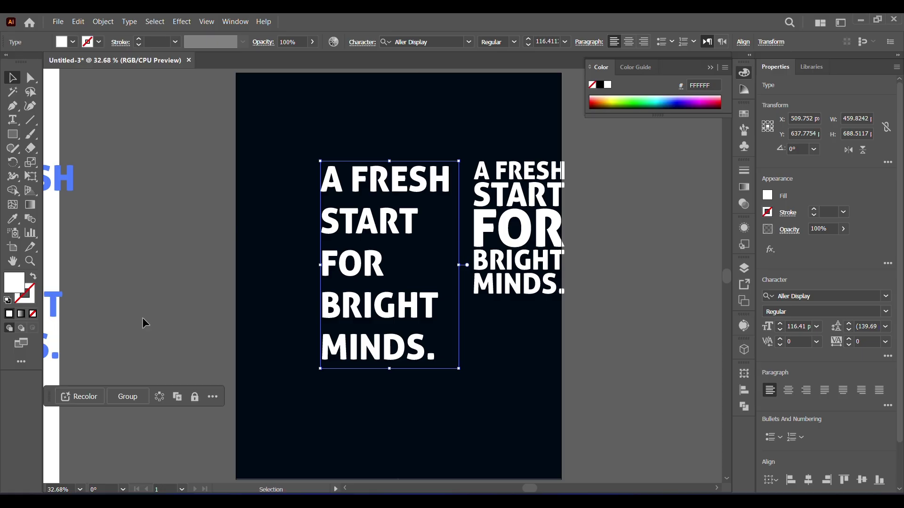
Step: Enlarge the justified text block to about 603 × 816 px and centre it horizontally and vertically on the artboard
{"action": "left_click", "coordinate": [551, 298]}
{"action": "left_click", "coordinate": [554, 298]}
{"action": "left_click_drag", "start_coordinate": [554, 297], "coordinate": [506, 399]}
{"action": "left_click_drag", "start_coordinate": [355, 184], "coordinate": [308, 147]}
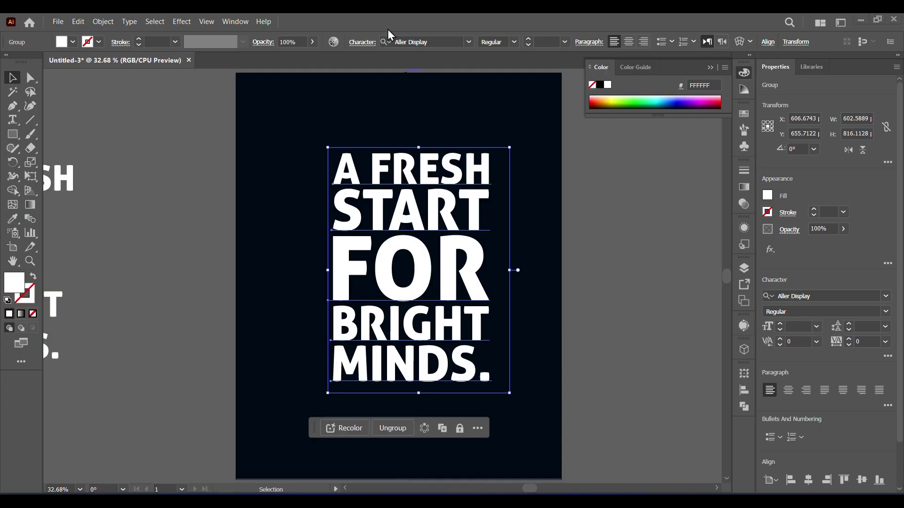
{"action": "left_click", "coordinate": [809, 480]}
{"action": "left_click", "coordinate": [862, 479]}
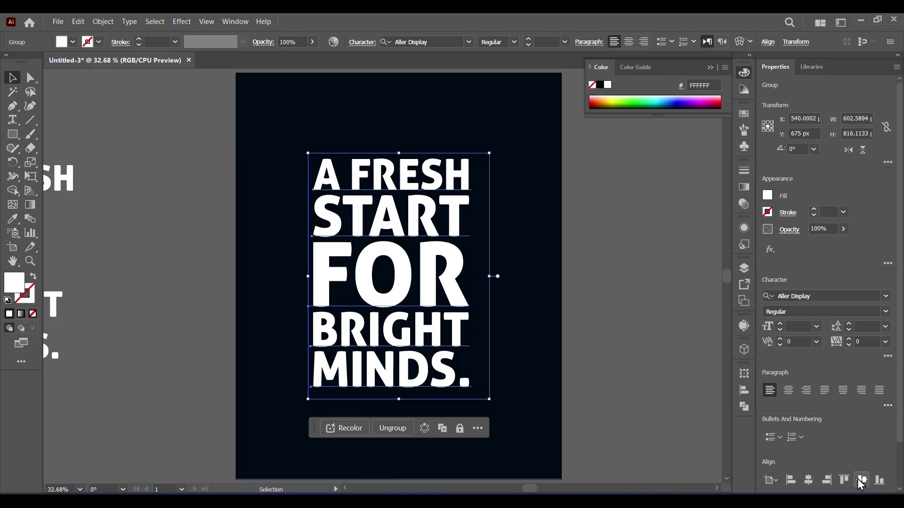
Step: Ungroup the text block and convert its lines to outlines
{"action": "right_click", "coordinate": [400, 269]}
{"action": "left_click", "coordinate": [431, 374]}
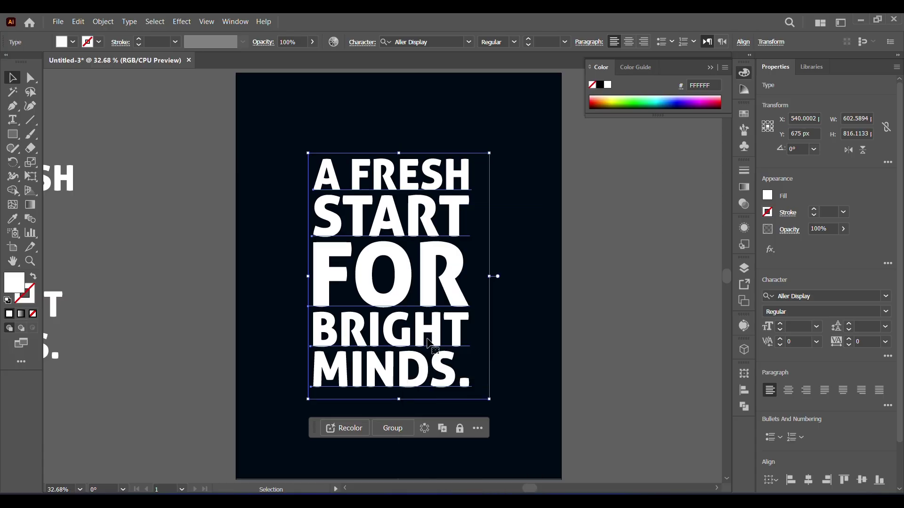
{"action": "right_click", "coordinate": [404, 278]}
{"action": "left_click", "coordinate": [494, 319]}
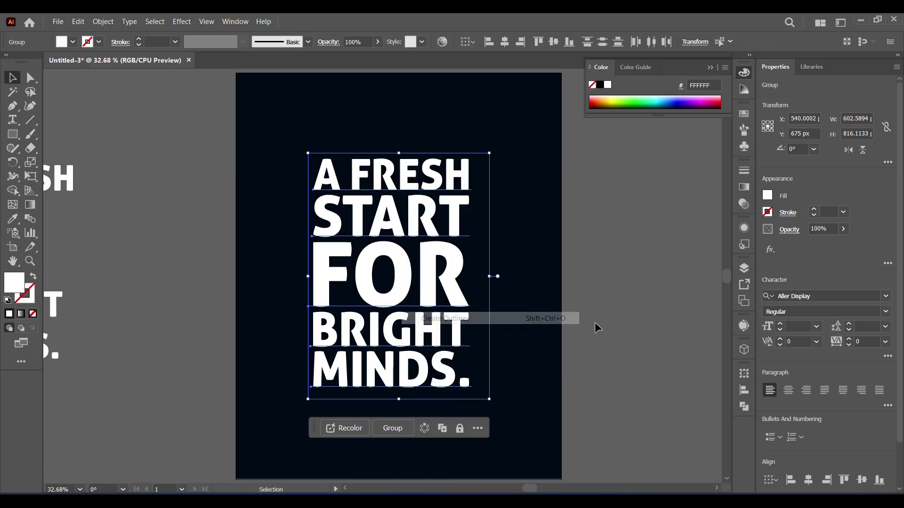
Step: Enlarge the outlined headline to about 632 × 928 px and rotate it about 15° counterclockwise
{"action": "left_click_drag", "start_coordinate": [469, 389], "coordinate": [492, 419]}
{"action": "left_click_drag", "start_coordinate": [311, 155], "coordinate": [300, 140]}
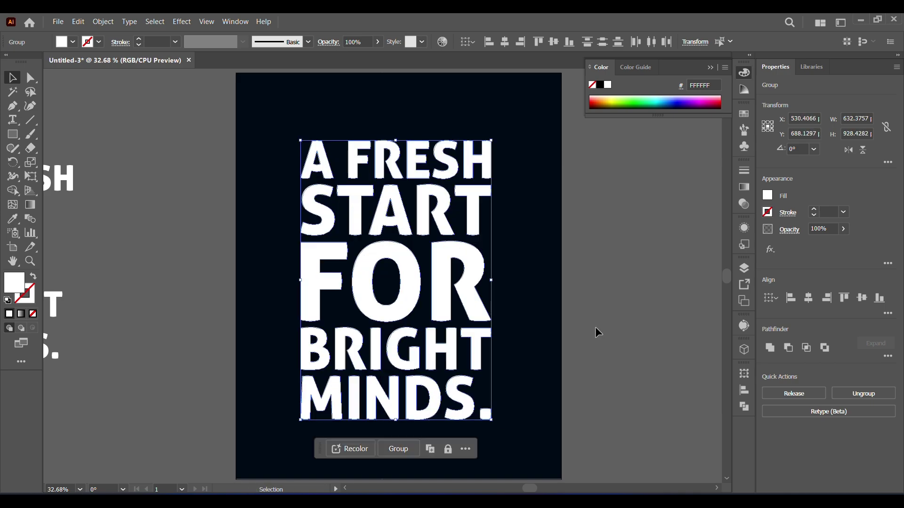
{"action": "left_click", "coordinate": [862, 299]}
{"action": "key", "text": "ctrl+z"}
{"action": "left_click_drag", "start_coordinate": [492, 425], "coordinate": [530, 401]}
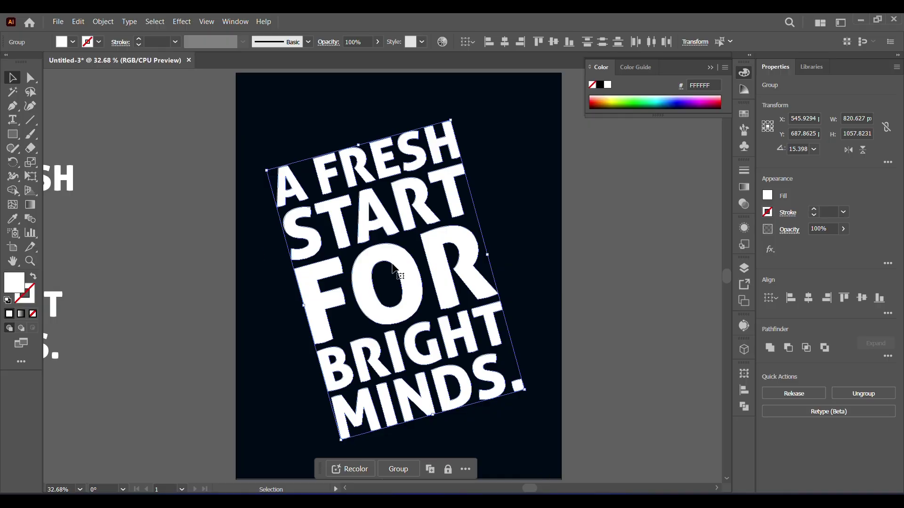
Step: Draw a diagonal line about 577 × 663 px across the headline's upper half and place a parallel copy across its lower half
{"action": "left_click", "coordinate": [34, 119]}
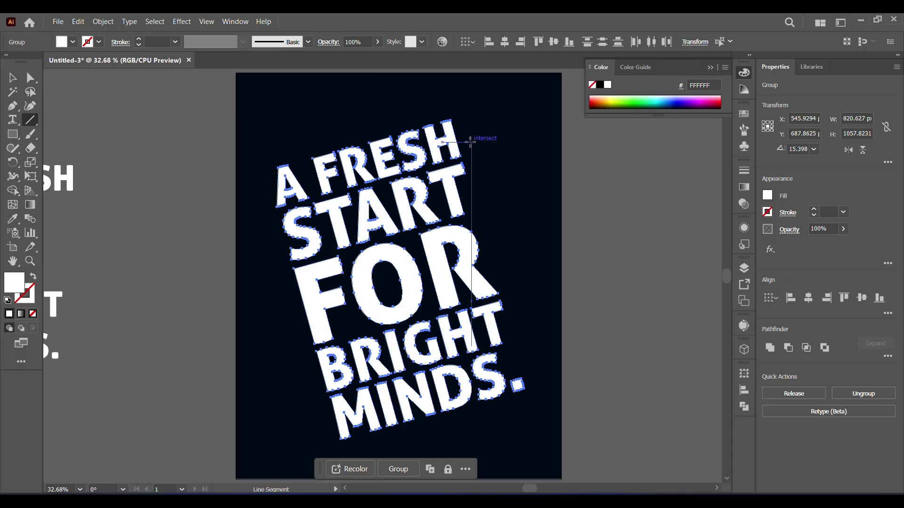
{"action": "left_click_drag", "start_coordinate": [463, 131], "coordinate": [288, 330]}
{"action": "key", "text": "v"}
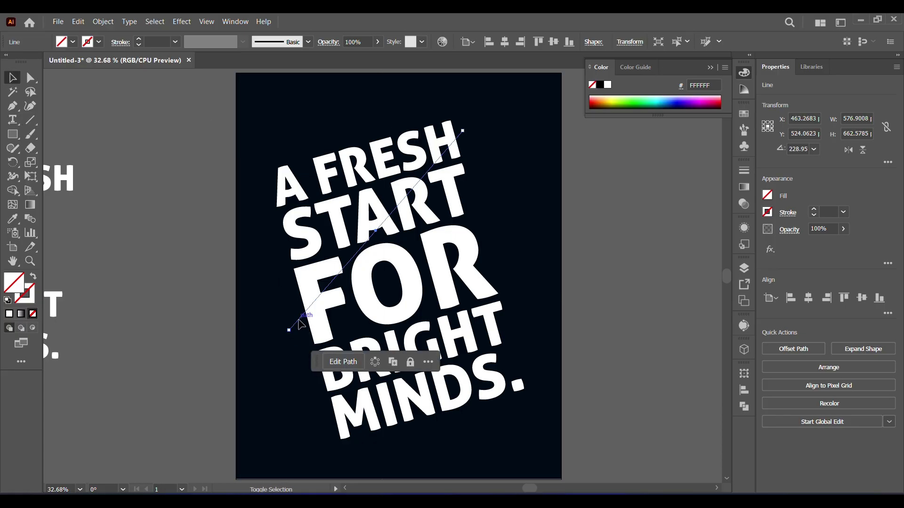
{"action": "left_click_drag", "start_coordinate": [302, 324], "coordinate": [356, 450]}
Step: Divide the outlined headline along both diagonal lines with the Pathfinder and deselect the result
{"action": "left_click_drag", "start_coordinate": [258, 123], "coordinate": [617, 434]}
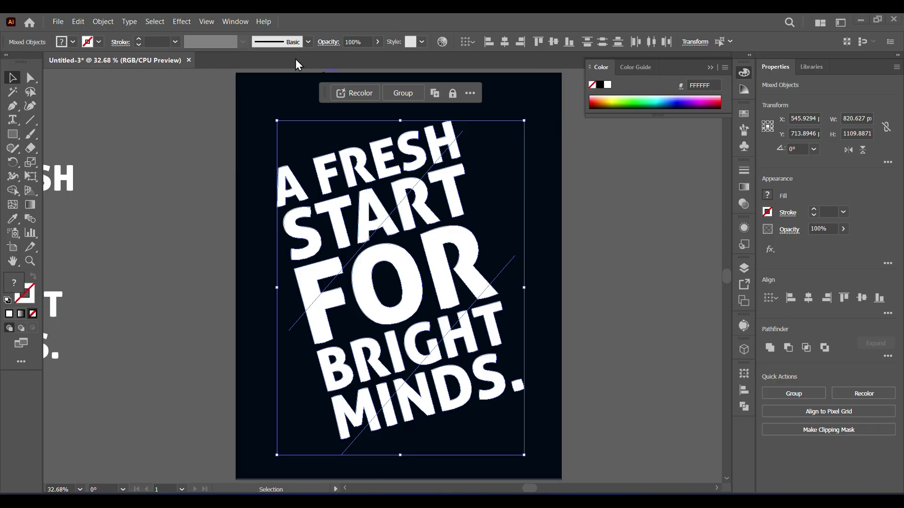
{"action": "left_click", "coordinate": [235, 22]}
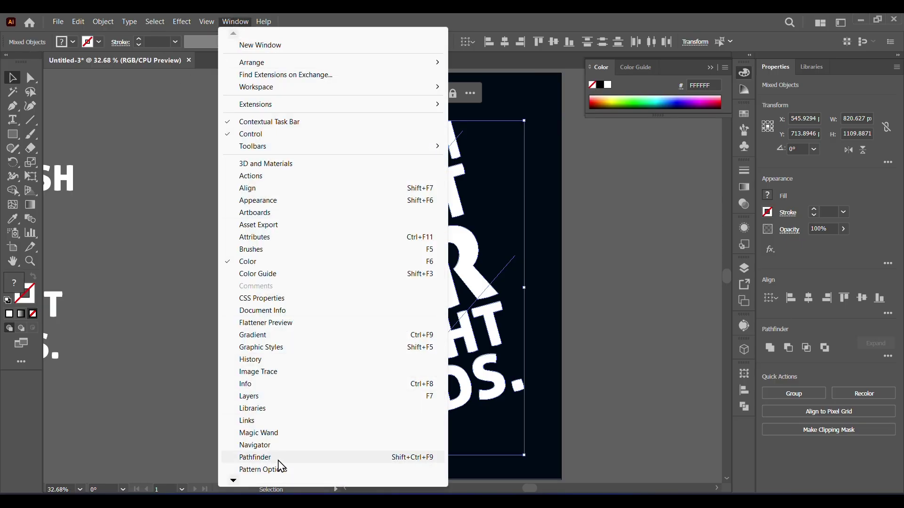
{"action": "left_click", "coordinate": [887, 358]}
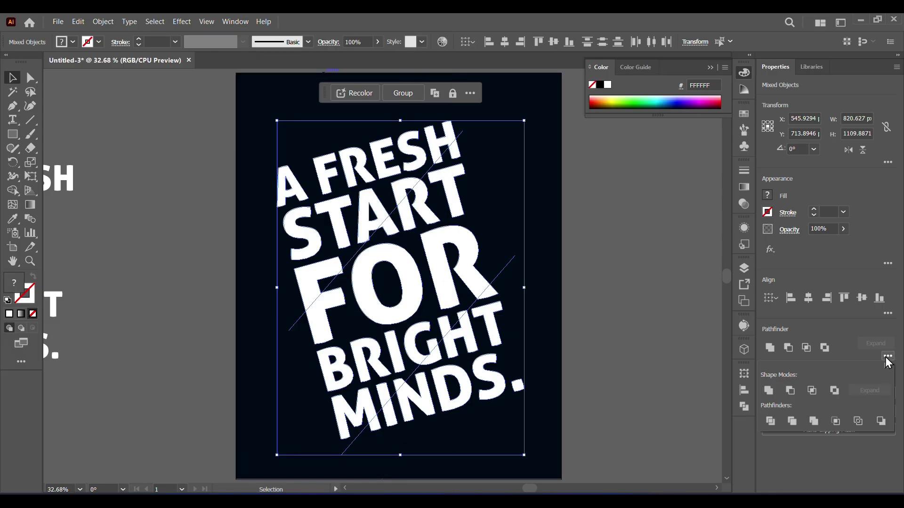
{"action": "left_click", "coordinate": [770, 423]}
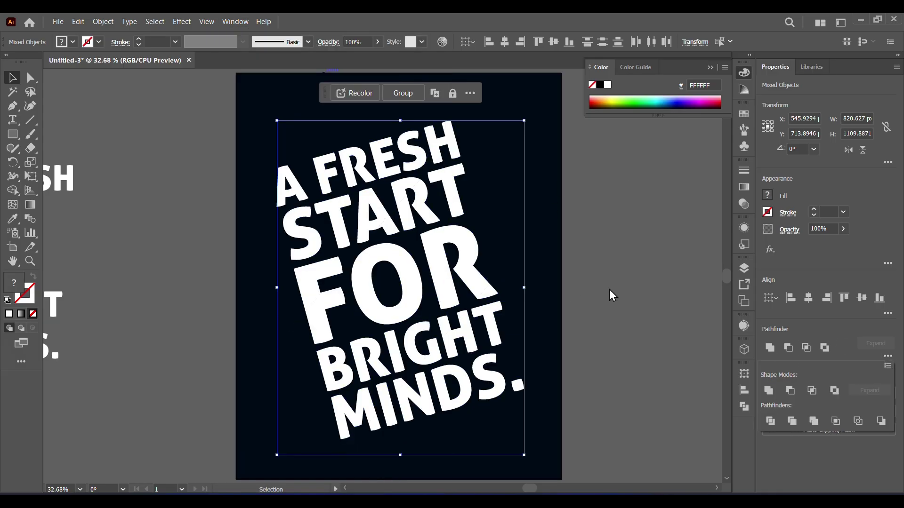
{"action": "left_click", "coordinate": [549, 181]}
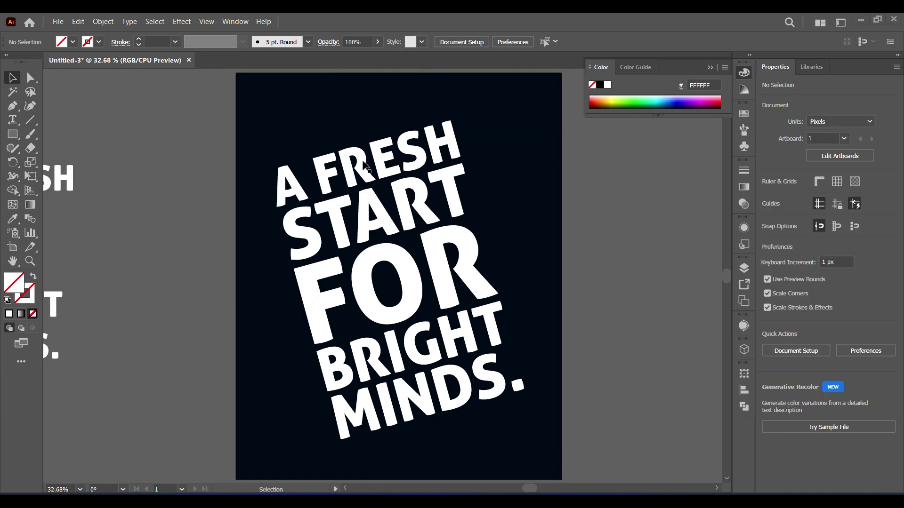
Step: Isolate the divided group, select all its white letter pieces with the Magic Wand and cut them to the clipboard
{"action": "double_click", "coordinate": [373, 207]}
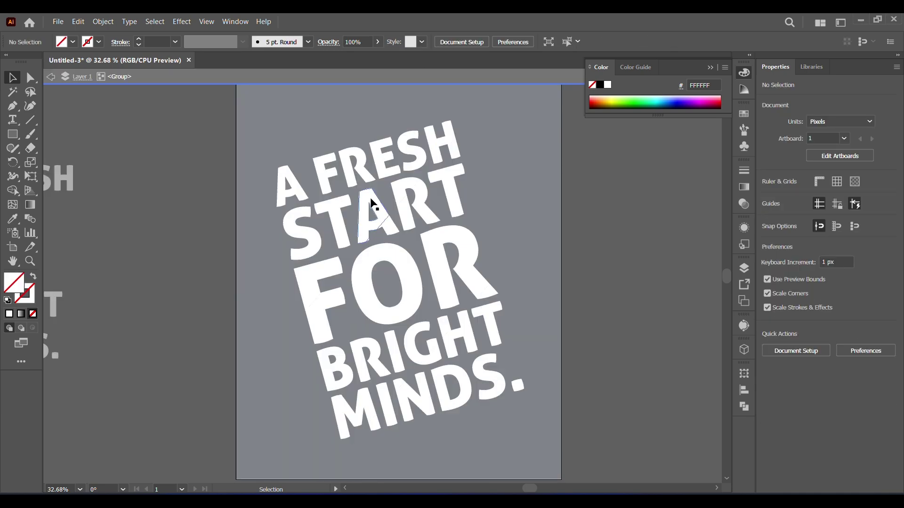
{"action": "key", "text": "y"}
{"action": "left_click", "coordinate": [330, 209]}
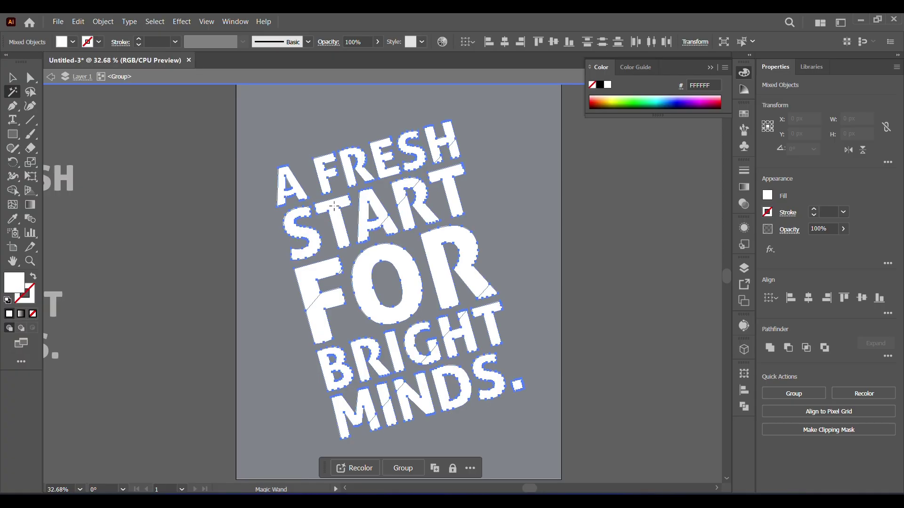
{"action": "left_click", "coordinate": [79, 22]}
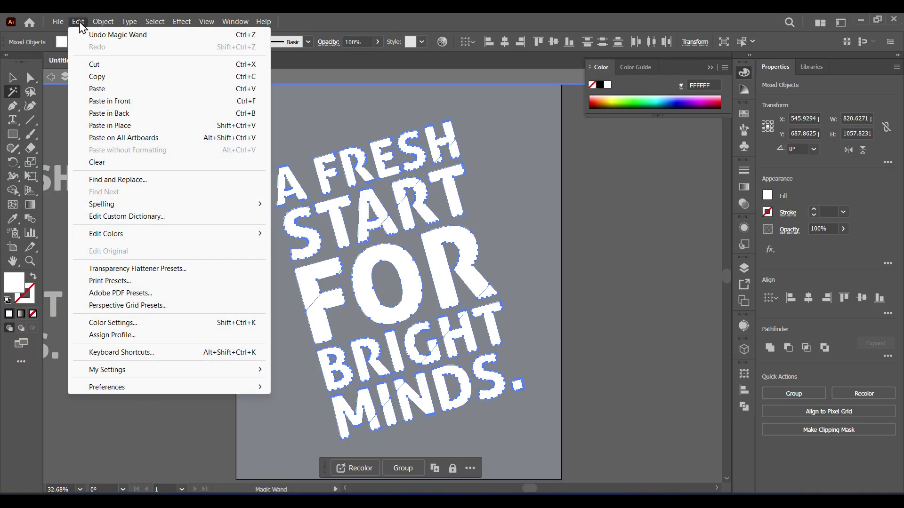
{"action": "left_click", "coordinate": [94, 64]}
{"action": "key", "text": "v"}
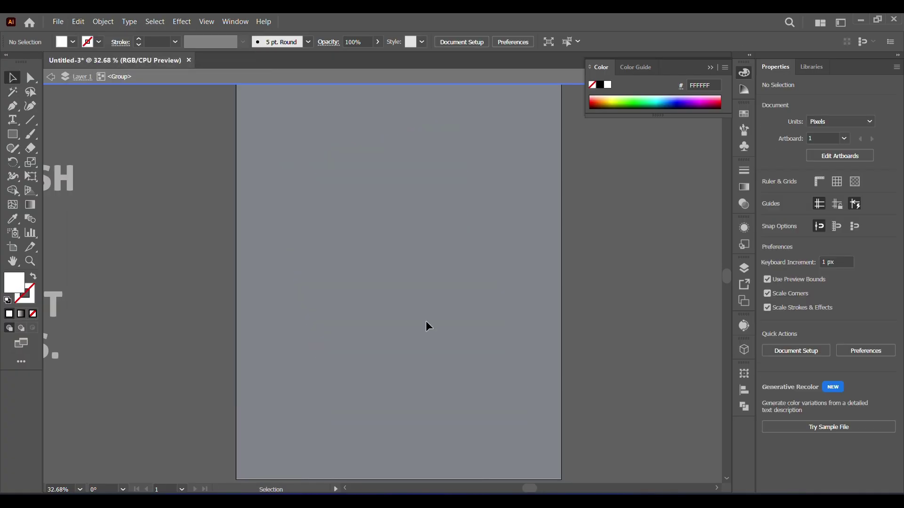
Step: Delete the leftover unfilled pieces from the isolated group and paste the cut letter pieces in front at their original position
{"action": "left_click", "coordinate": [550, 455]}
{"action": "key", "text": "Delete"}
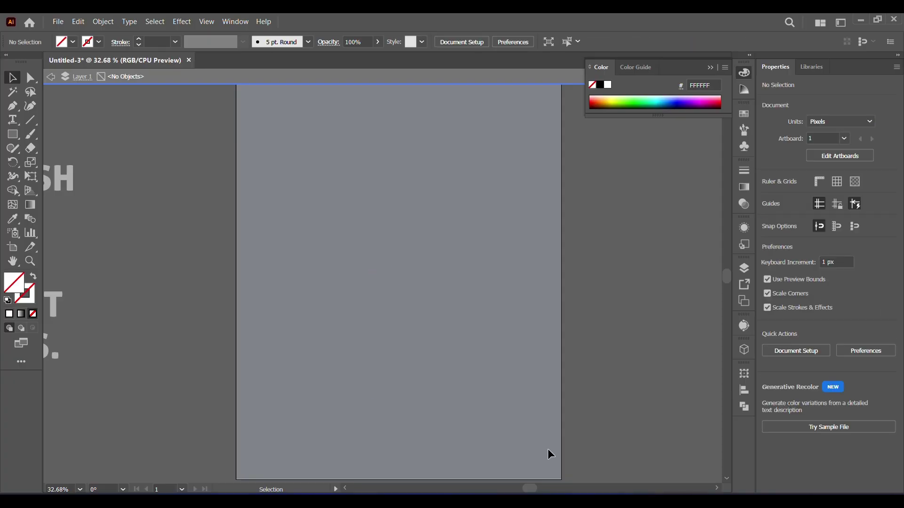
{"action": "left_click", "coordinate": [80, 23]}
{"action": "left_click", "coordinate": [100, 100]}
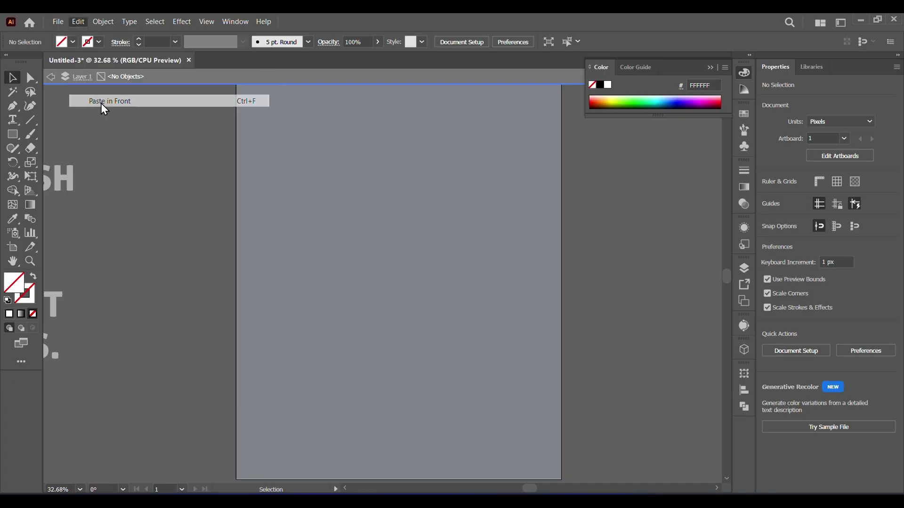
{"action": "left_click", "coordinate": [52, 79]}
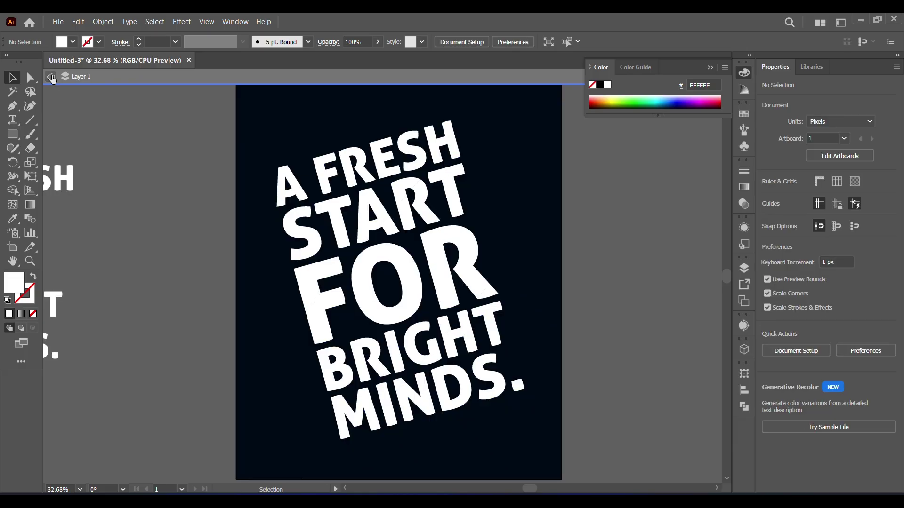
Step: Exit isolation mode and select individual letter pieces of A FRESH START one at a time to check how they are divided
{"action": "left_click", "coordinate": [335, 218]}
{"action": "left_click", "coordinate": [607, 209]}
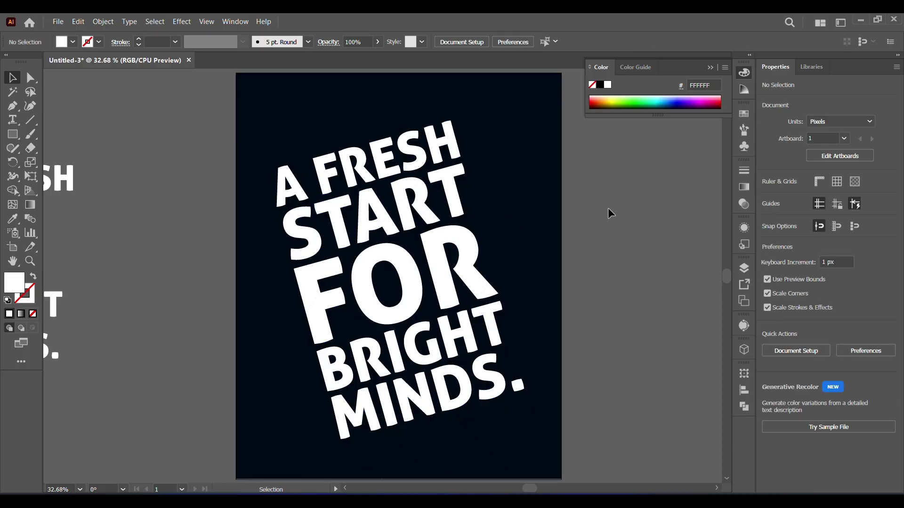
{"action": "left_click", "coordinate": [305, 254]}
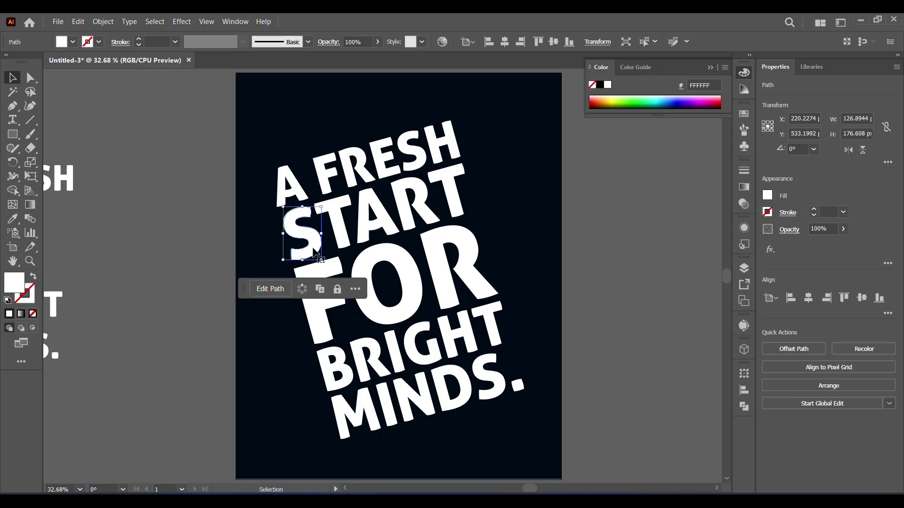
{"action": "left_click", "coordinate": [334, 214]}
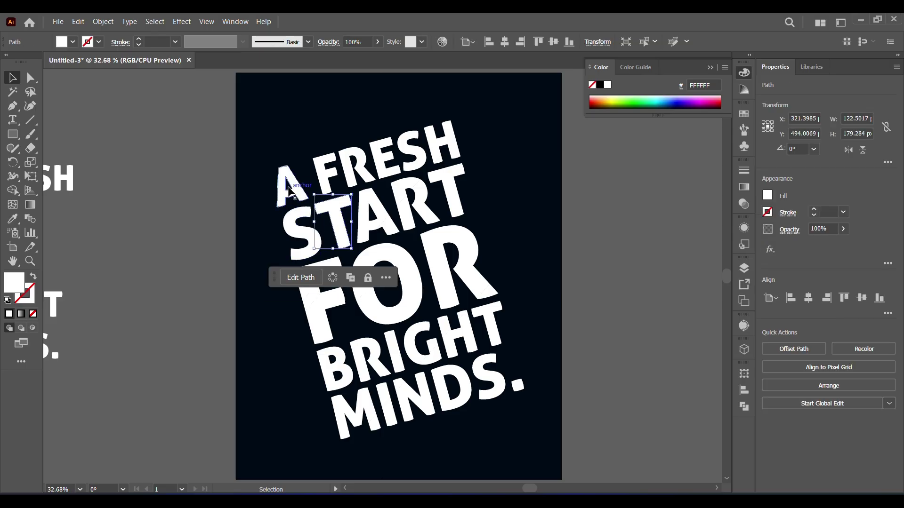
{"action": "left_click", "coordinate": [288, 189]}
{"action": "left_click", "coordinate": [327, 184]}
{"action": "left_click", "coordinate": [359, 177]}
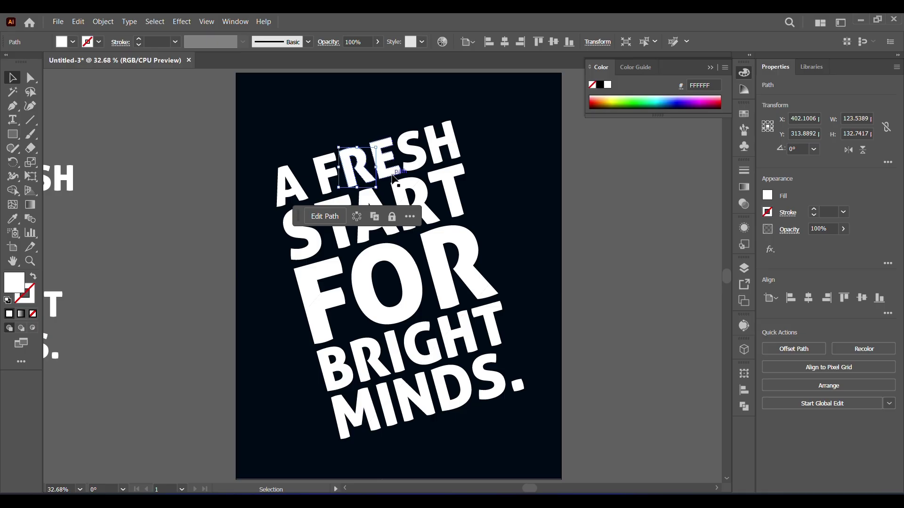
{"action": "left_click", "coordinate": [393, 173]}
{"action": "left_click", "coordinate": [415, 168]}
{"action": "left_click", "coordinate": [456, 150]}
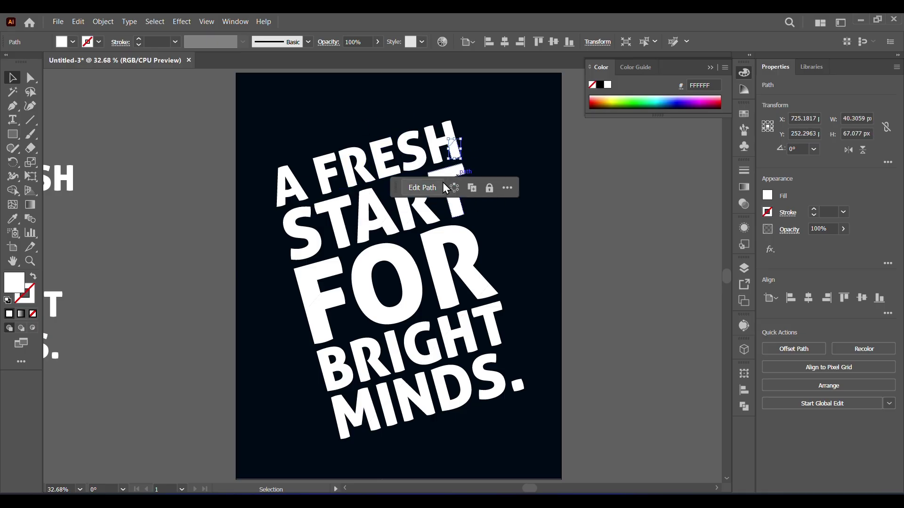
{"action": "left_click", "coordinate": [603, 206]}
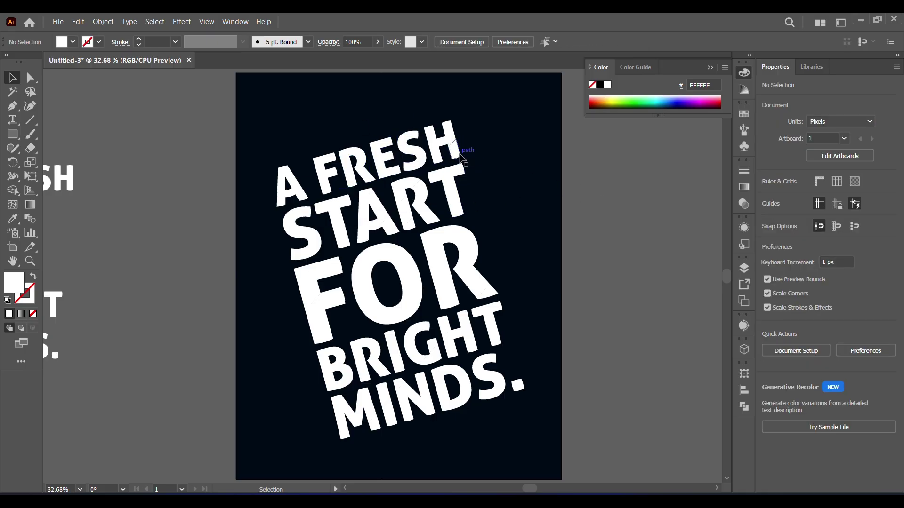
Step: Select all letter pieces above the upper diagonal cut together, from A FRESH through START to the upper part of the F in FOR
{"action": "left_click", "coordinate": [453, 141]}
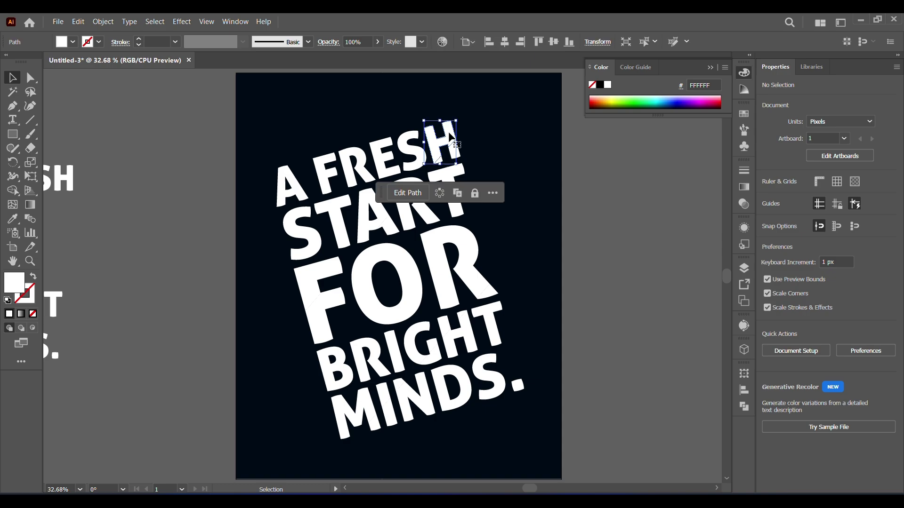
{"action": "left_click", "coordinate": [414, 149], "text": "shift"}
{"action": "left_click", "coordinate": [357, 170], "text": "shift"}
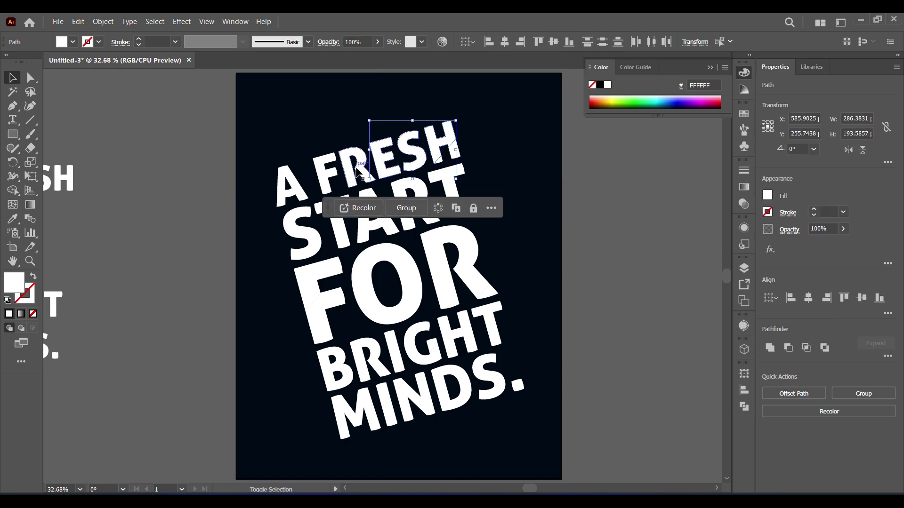
{"action": "left_click", "coordinate": [354, 174], "text": "shift"}
{"action": "left_click", "coordinate": [329, 179], "text": "shift"}
{"action": "left_click", "coordinate": [281, 200], "text": "shift"}
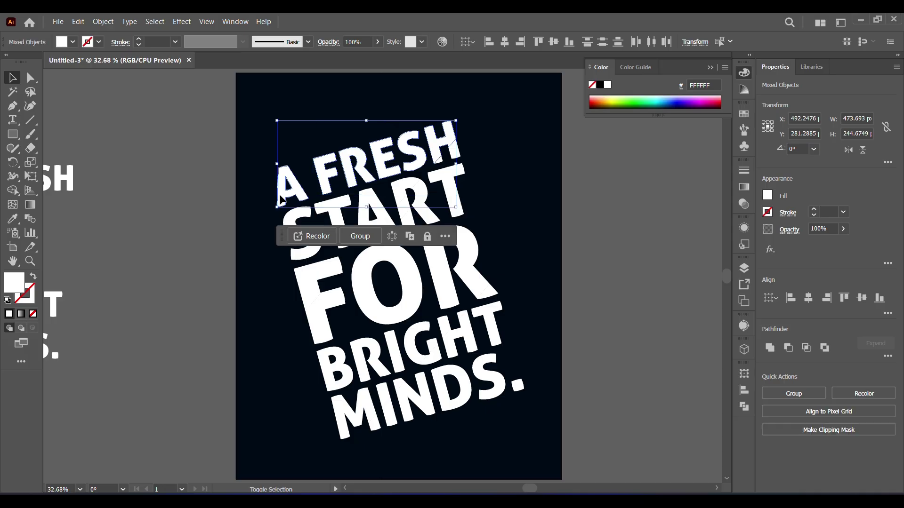
{"action": "left_click", "coordinate": [294, 228], "text": "shift"}
{"action": "left_click", "coordinate": [334, 214], "text": "shift"}
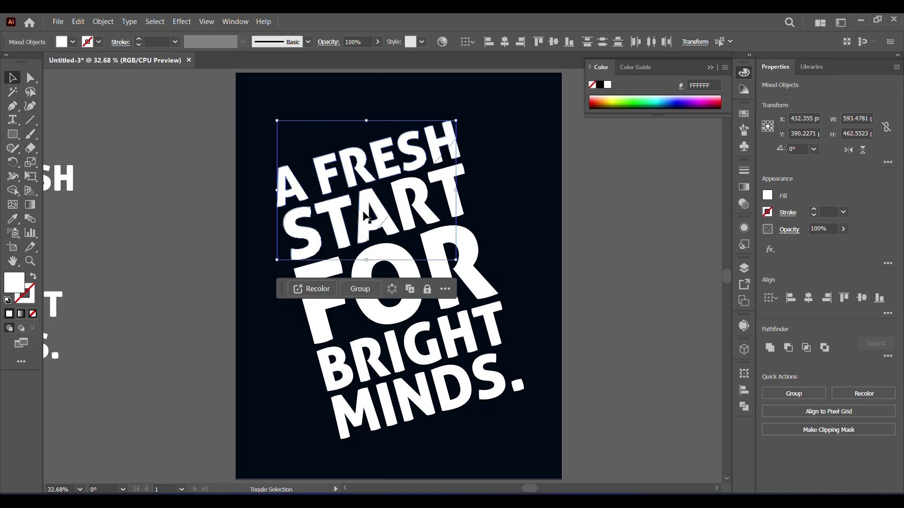
{"action": "left_click", "coordinate": [367, 215], "text": "shift"}
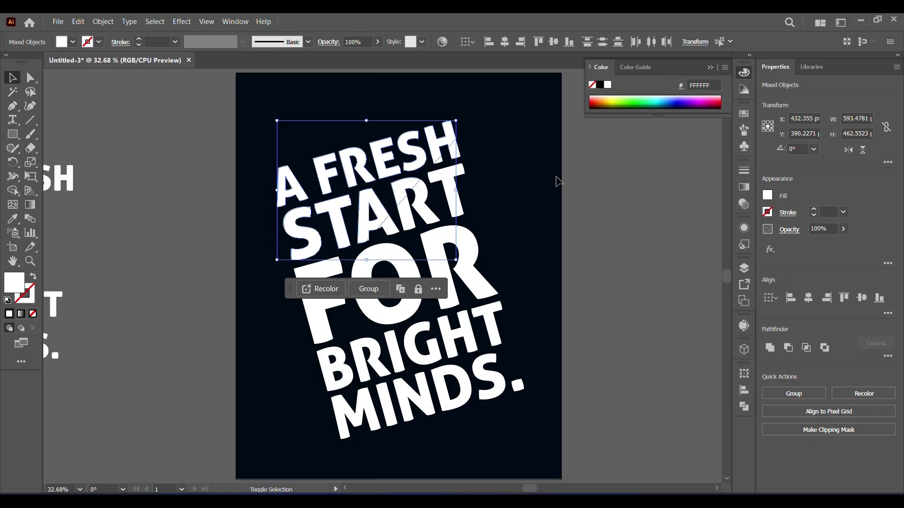
{"action": "left_click", "coordinate": [301, 268], "text": "shift"}
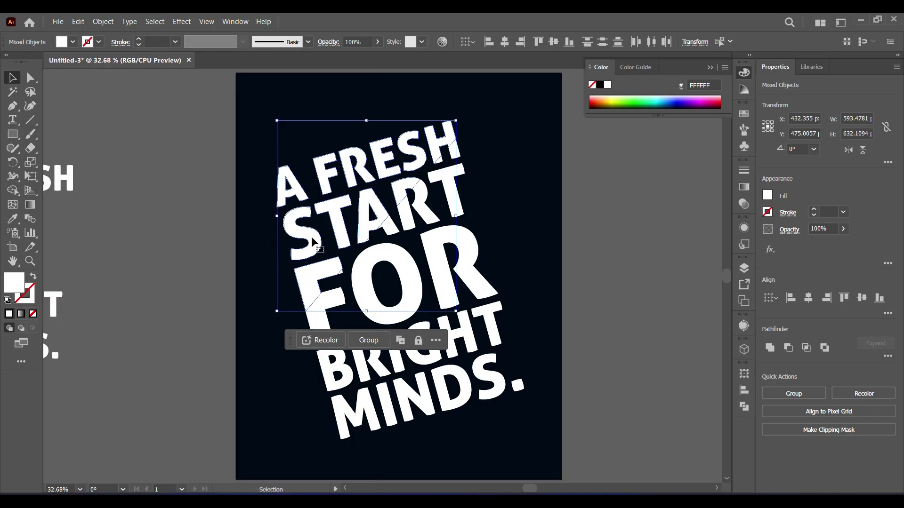
Step: Test-move the selected upper slice, undo the move, and group its pieces
{"action": "left_click_drag", "start_coordinate": [312, 236], "coordinate": [278, 175]}
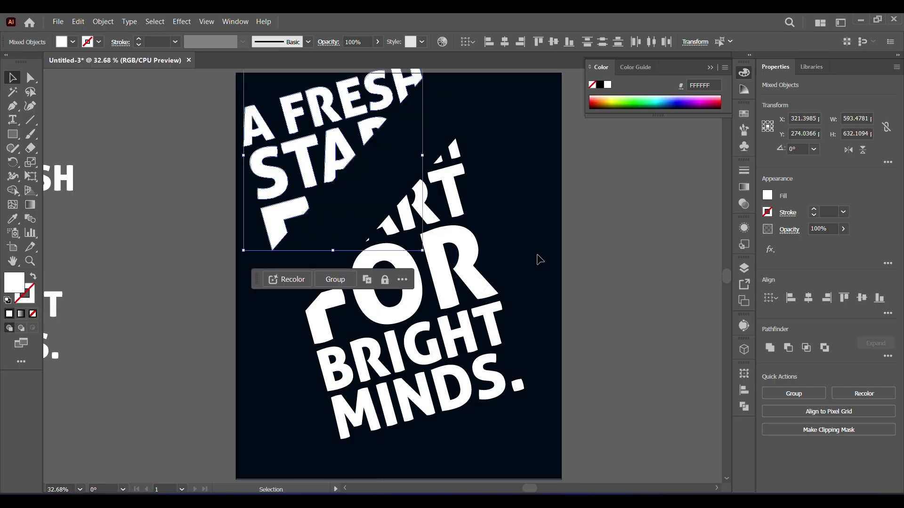
{"action": "key", "text": "ctrl+z"}
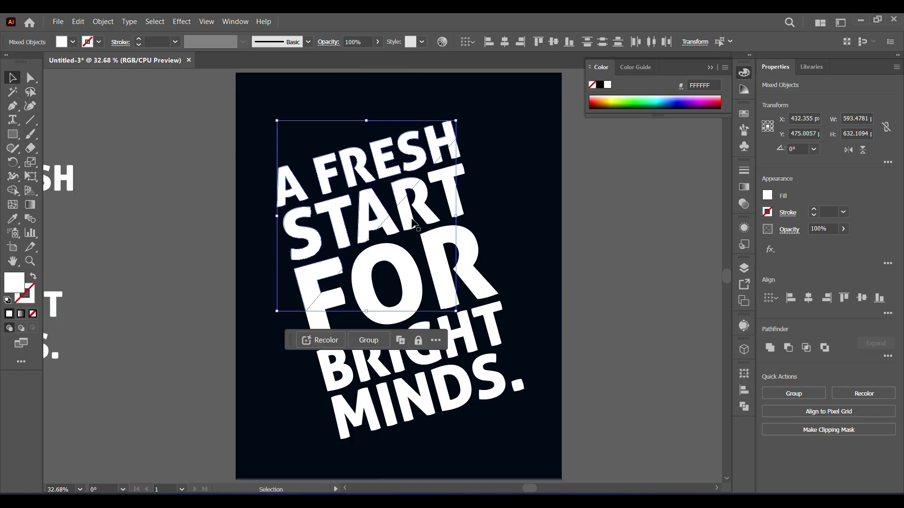
{"action": "right_click", "coordinate": [312, 315]}
{"action": "left_click", "coordinate": [366, 363]}
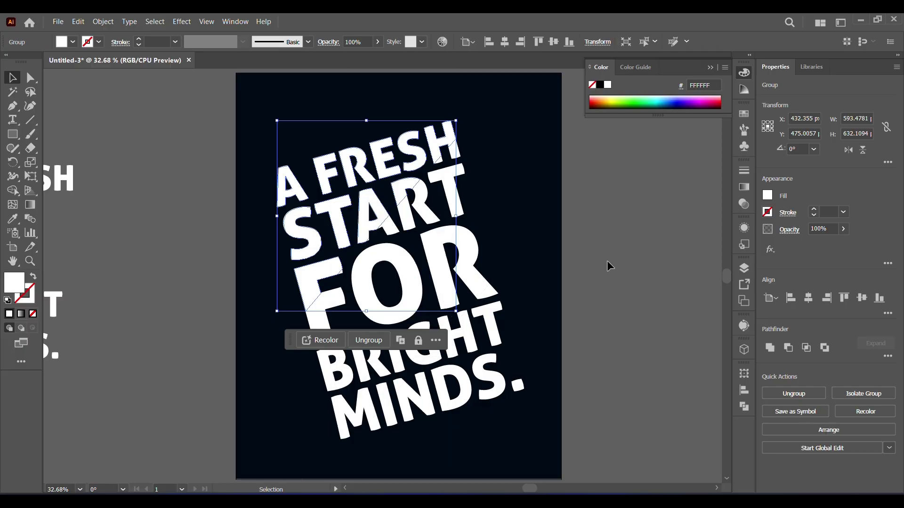
{"action": "left_click", "coordinate": [609, 259]}
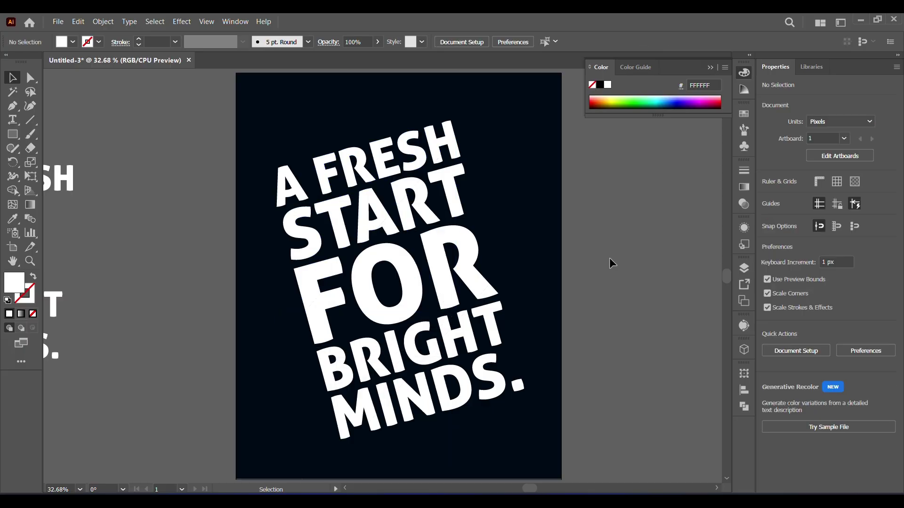
Step: Select all letter pieces between the two diagonal cuts together, across START, FOR, BRIGHT and MINDS
{"action": "left_click", "coordinate": [460, 198]}
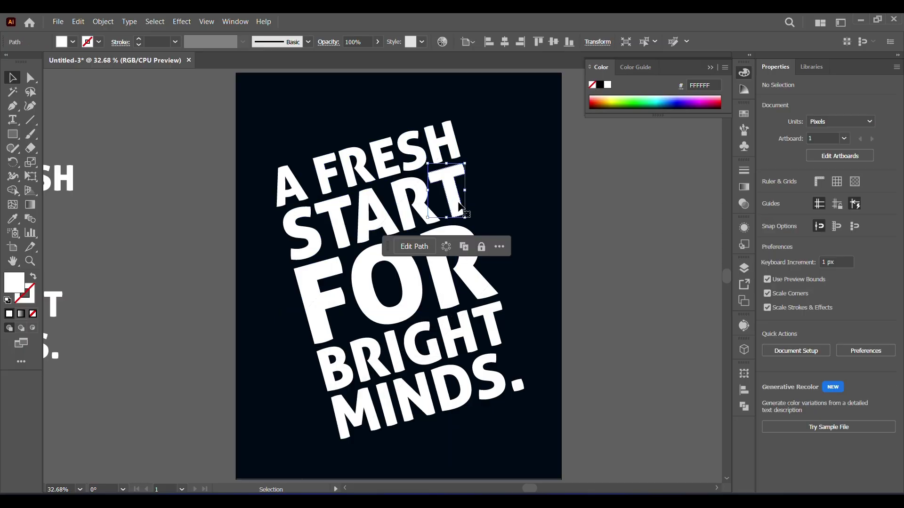
{"action": "left_click", "coordinate": [426, 215]}
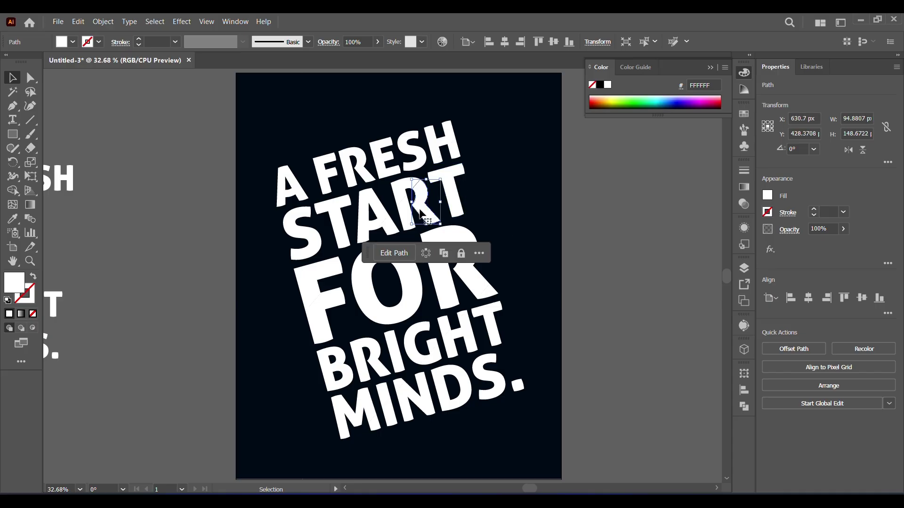
{"action": "left_click", "coordinate": [460, 198], "text": "shift"}
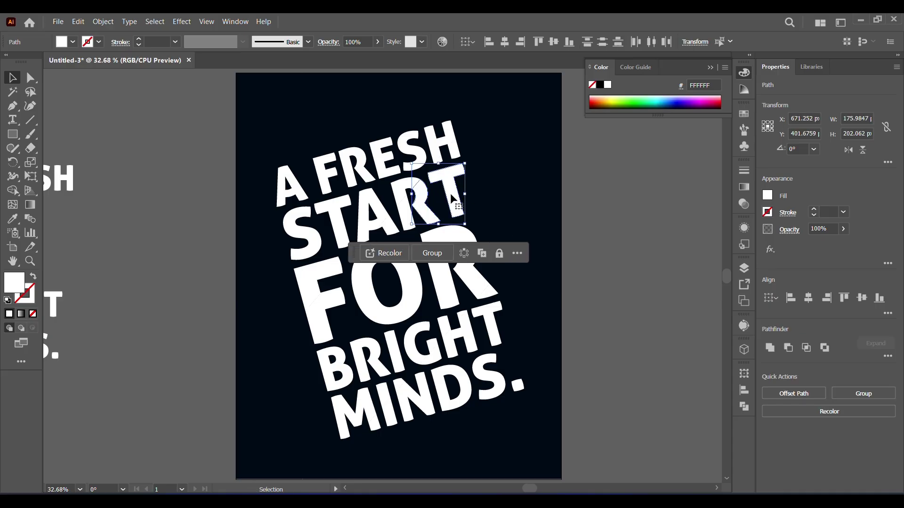
{"action": "left_click", "coordinate": [390, 231], "text": "shift"}
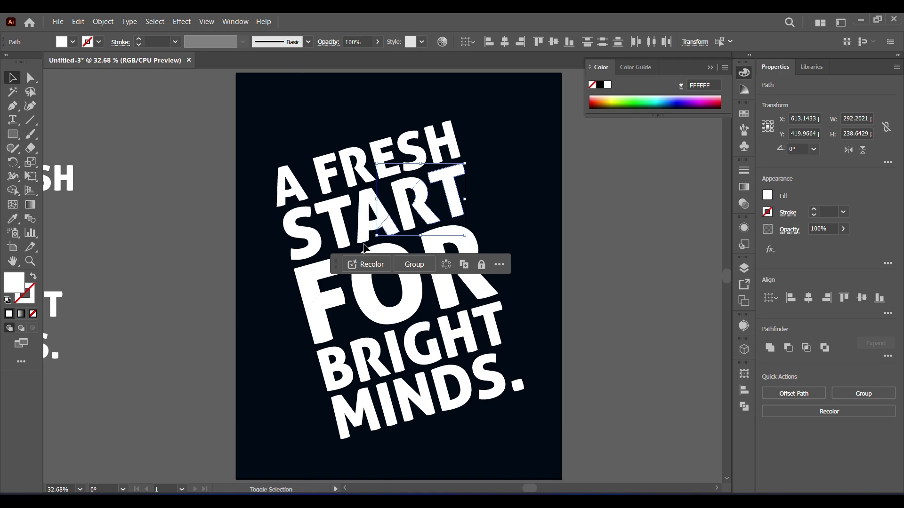
{"action": "left_click", "coordinate": [329, 308], "text": "shift"}
{"action": "left_click", "coordinate": [364, 299], "text": "shift"}
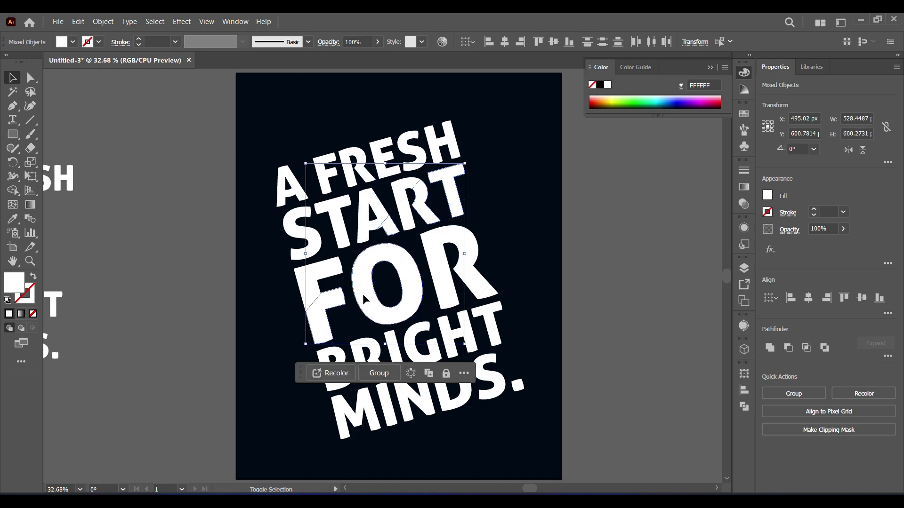
{"action": "left_click", "coordinate": [438, 253], "text": "shift"}
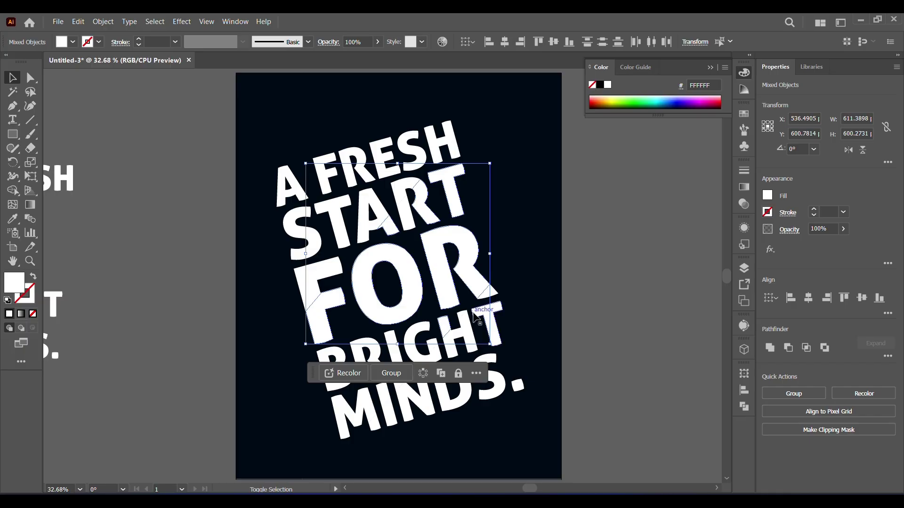
{"action": "left_click", "coordinate": [435, 333], "text": "shift"}
{"action": "left_click", "coordinate": [399, 365], "text": "shift"}
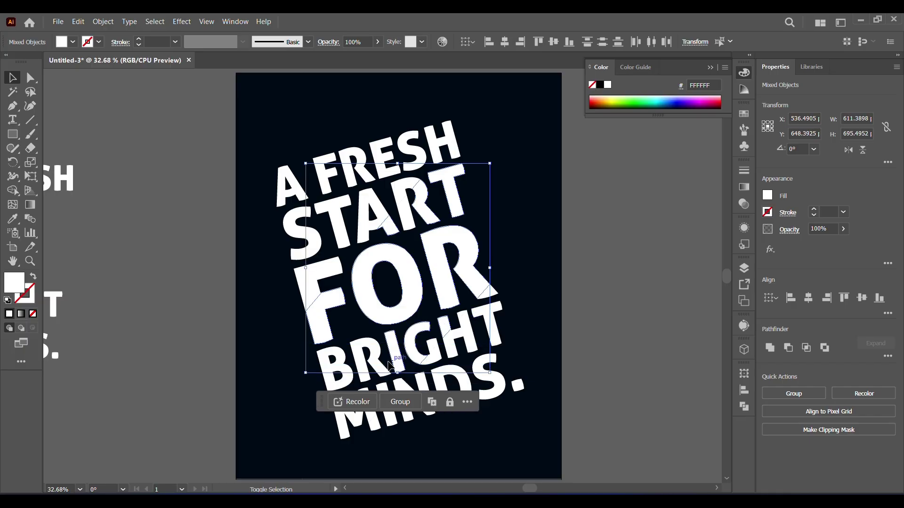
{"action": "left_click", "coordinate": [383, 367], "text": "shift"}
{"action": "left_click", "coordinate": [346, 374], "text": "shift"}
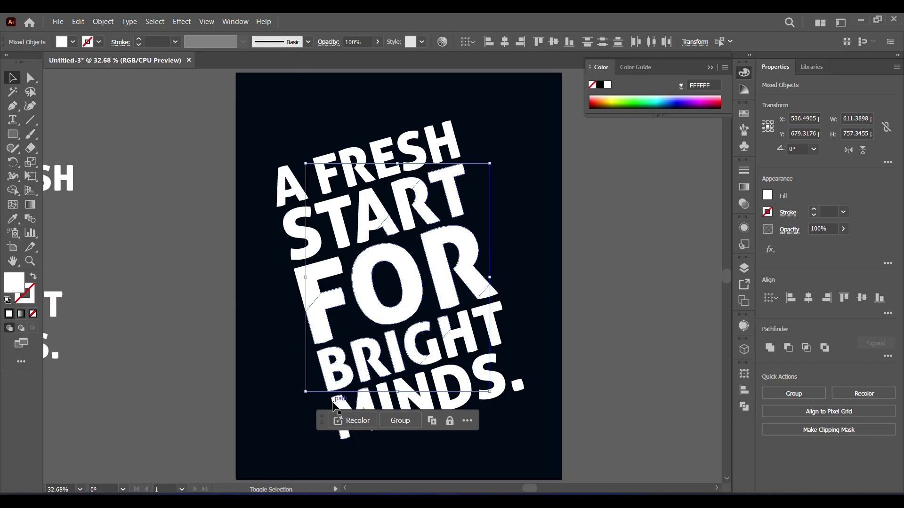
{"action": "left_click", "coordinate": [382, 398], "text": "shift"}
{"action": "left_click", "coordinate": [369, 410], "text": "shift"}
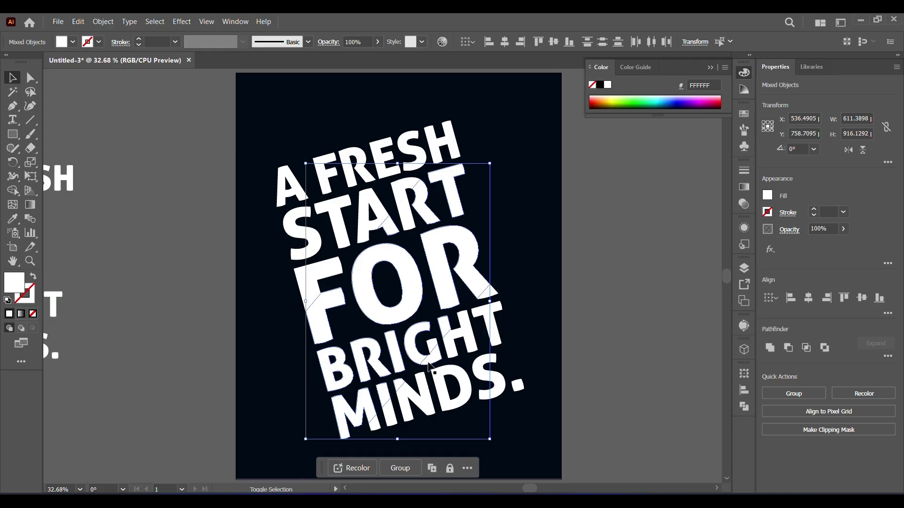
Step: Try moving the selected middle slice away from the headline in both directions and undo each move
{"action": "left_click_drag", "start_coordinate": [406, 312], "coordinate": [300, 341]}
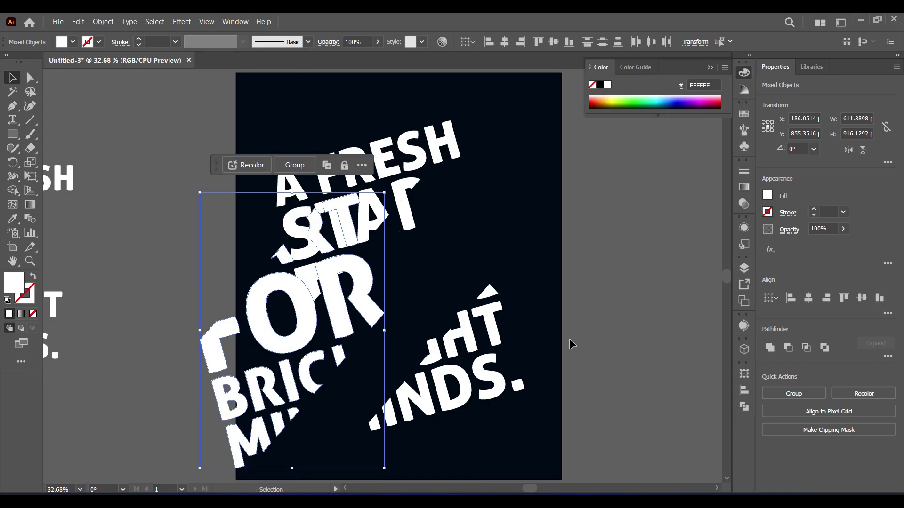
{"action": "key", "text": "ctrl+z"}
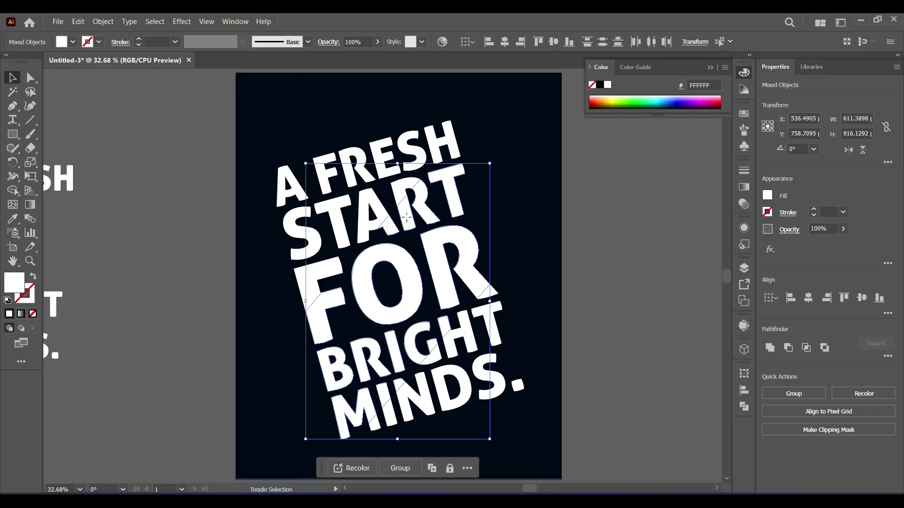
{"action": "left_click_drag", "start_coordinate": [423, 295], "coordinate": [590, 243]}
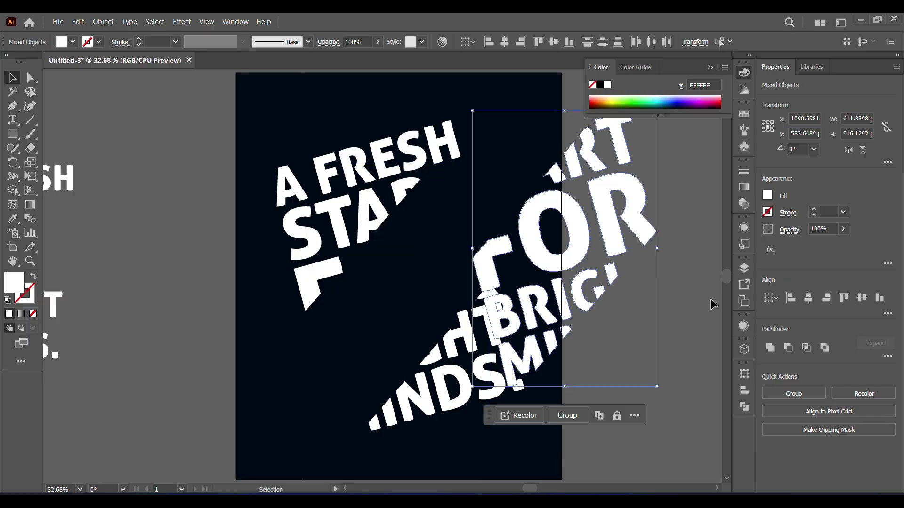
{"action": "key", "text": "ctrl+z"}
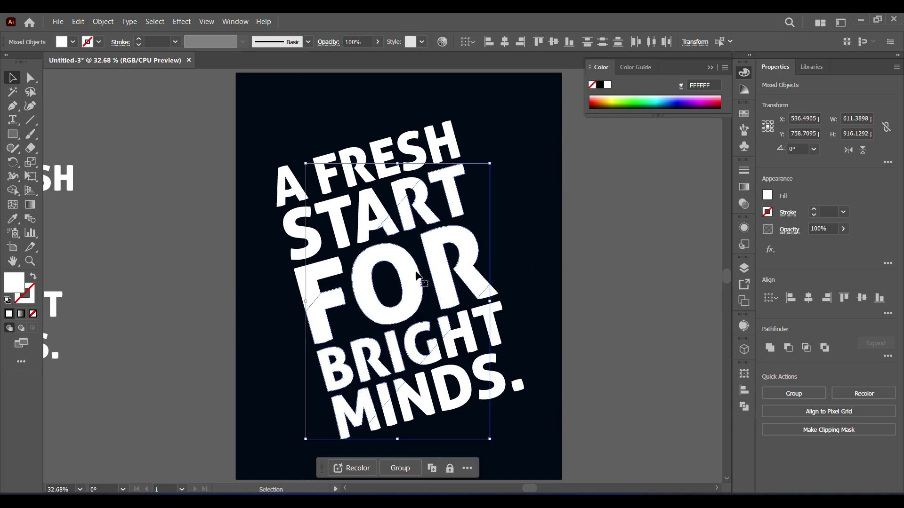
Step: Group the selected pieces of the middle slice and deselect them
{"action": "right_click", "coordinate": [410, 274]}
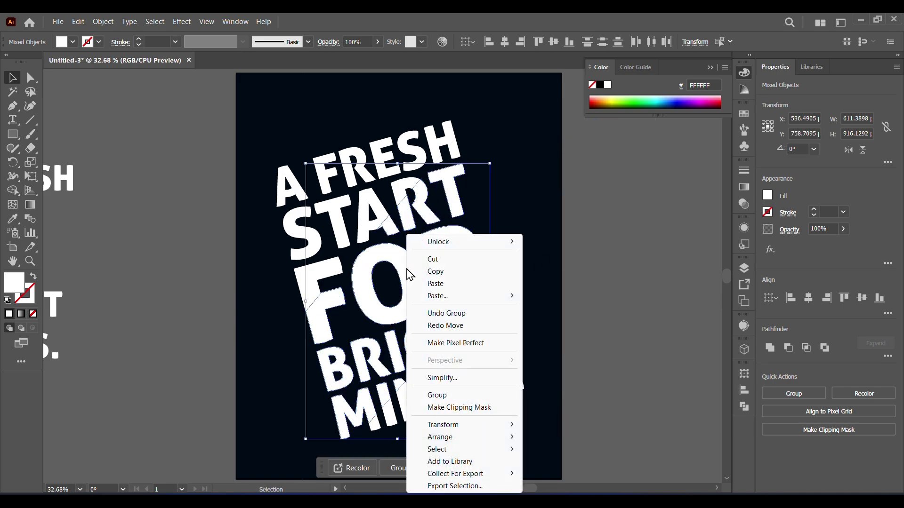
{"action": "left_click", "coordinate": [436, 396]}
{"action": "left_click", "coordinate": [606, 438]}
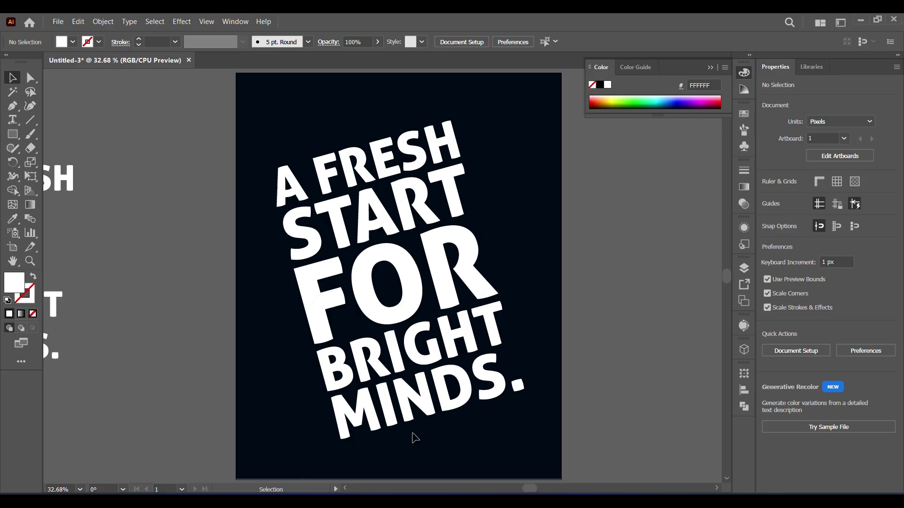
Step: Select all letter pieces below the lower diagonal cut together, across BRIGHT and MINDS, including the period
{"action": "left_click", "coordinate": [375, 424]}
{"action": "left_click", "coordinate": [394, 414], "text": "shift"}
{"action": "left_click", "coordinate": [404, 414], "text": "shift"}
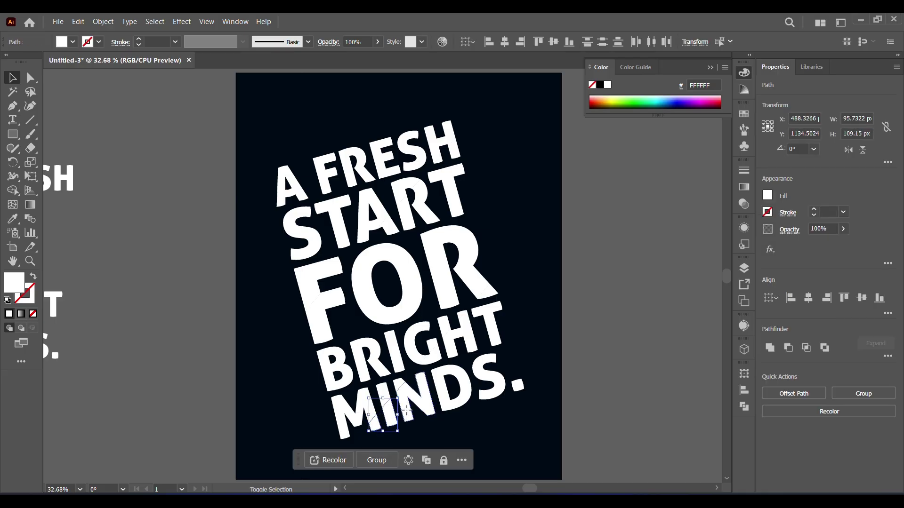
{"action": "left_click", "coordinate": [426, 408], "text": "shift"}
{"action": "left_click", "coordinate": [451, 376], "text": "shift"}
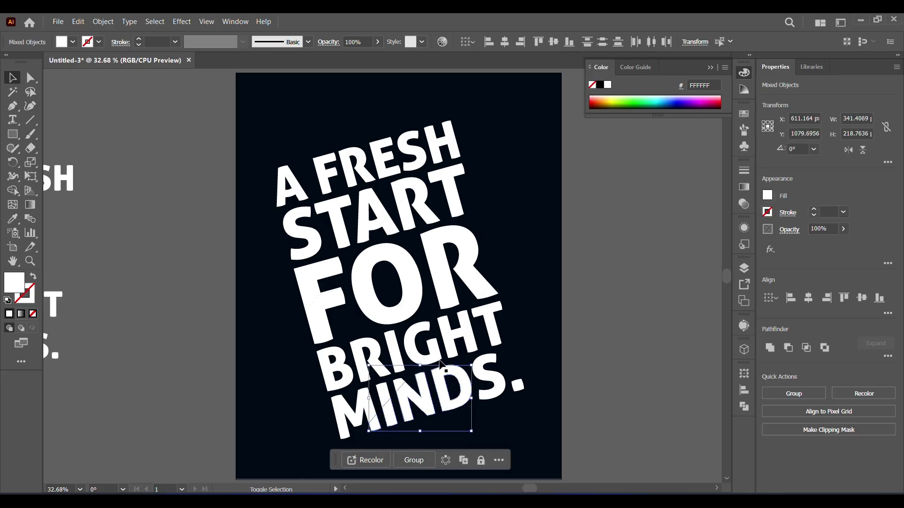
{"action": "left_click", "coordinate": [450, 351], "text": "shift"}
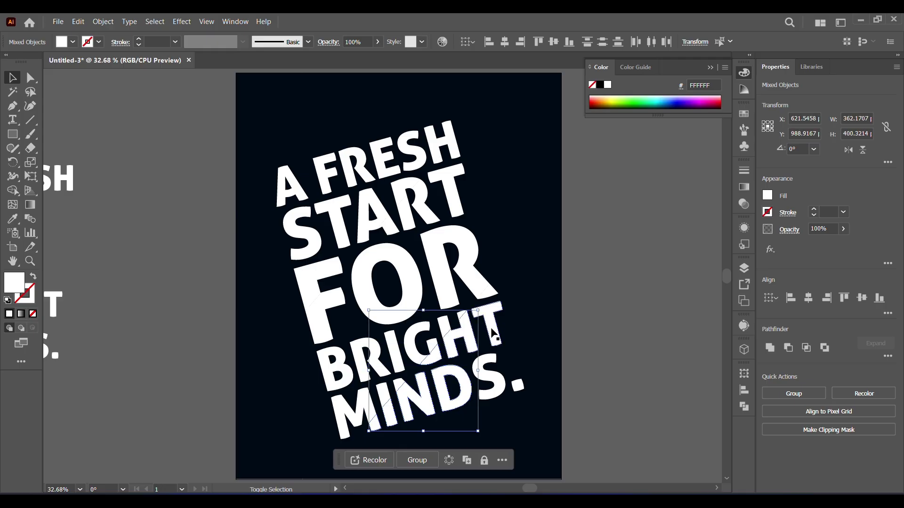
{"action": "left_click", "coordinate": [494, 348], "text": "shift"}
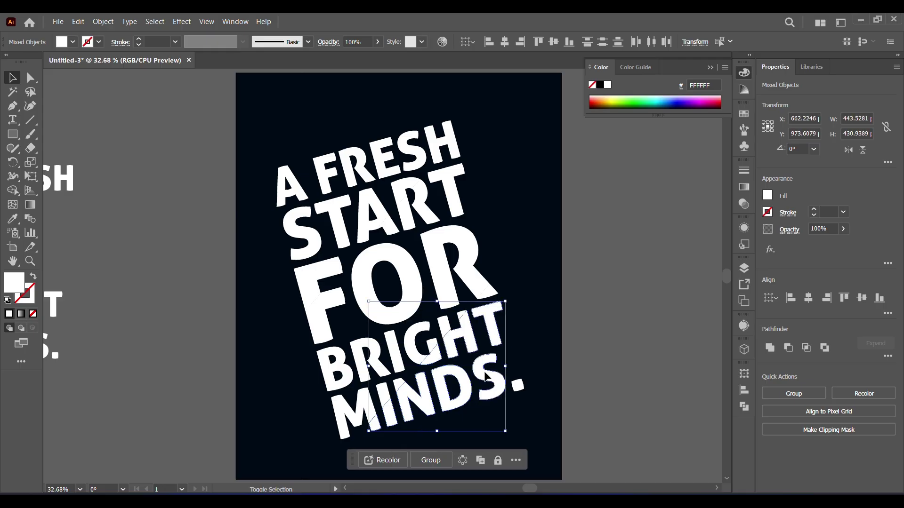
{"action": "left_click", "coordinate": [518, 387], "text": "shift"}
Step: Test-move the lower slice and undo each move, adding the missed foot piece of the R in FOR to the selection
{"action": "left_click_drag", "start_coordinate": [496, 380], "coordinate": [642, 413]}
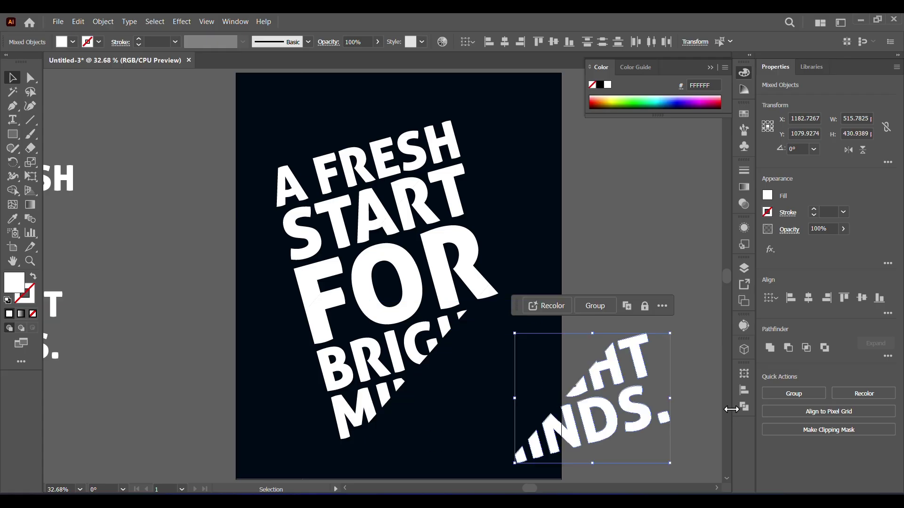
{"action": "key", "text": "ctrl+z"}
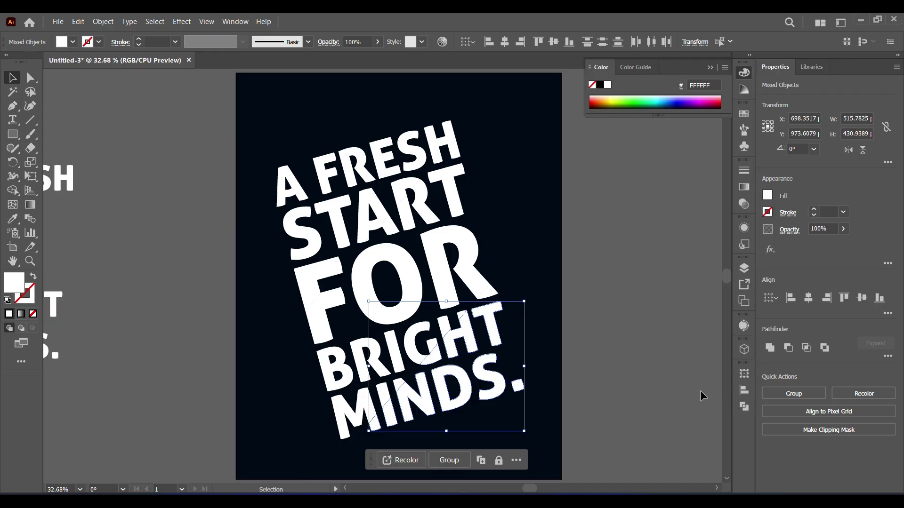
{"action": "left_click", "coordinate": [495, 293], "text": "shift"}
{"action": "left_click_drag", "start_coordinate": [497, 322], "coordinate": [590, 371]}
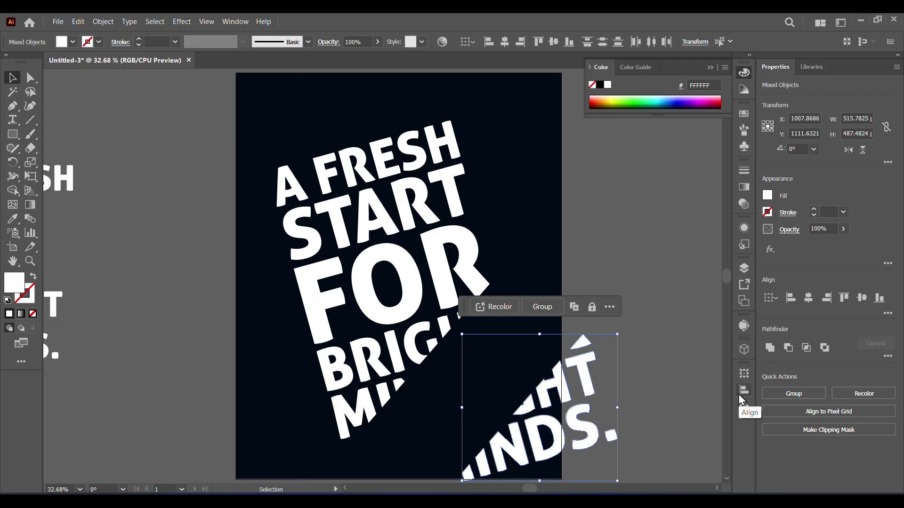
{"action": "key", "text": "ctrl+z"}
Step: Group the selected pieces of the lower slice and deselect them
{"action": "right_click", "coordinate": [494, 333]}
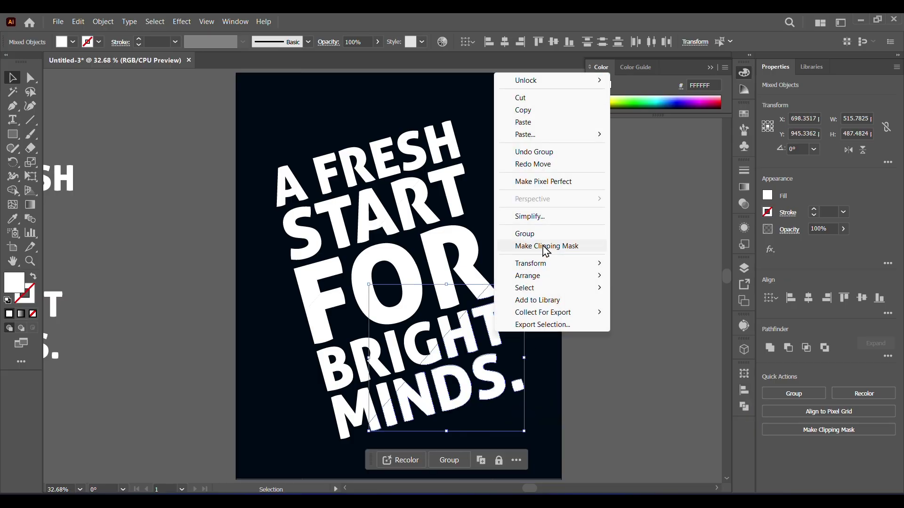
{"action": "left_click", "coordinate": [546, 247]}
{"action": "left_click", "coordinate": [634, 316]}
Step: Convert the upper slice group into a compound path
{"action": "left_click", "coordinate": [328, 183]}
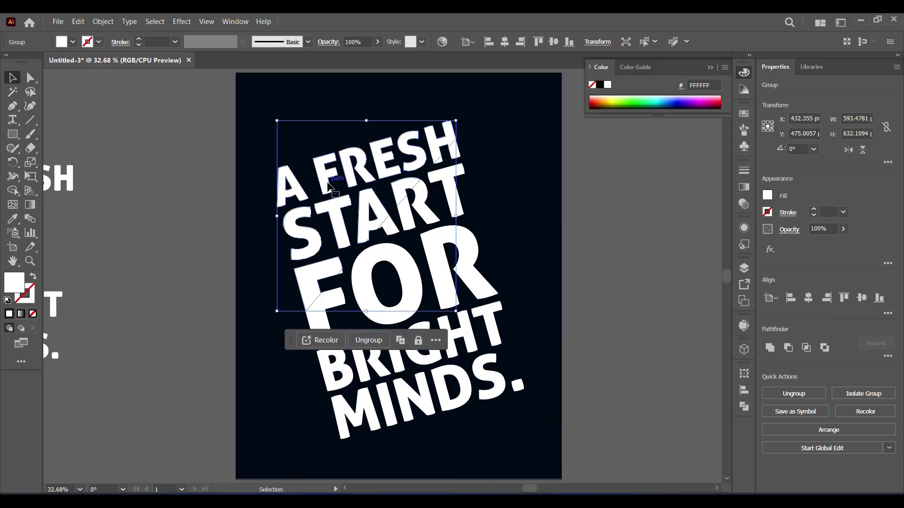
{"action": "left_click", "coordinate": [101, 22]}
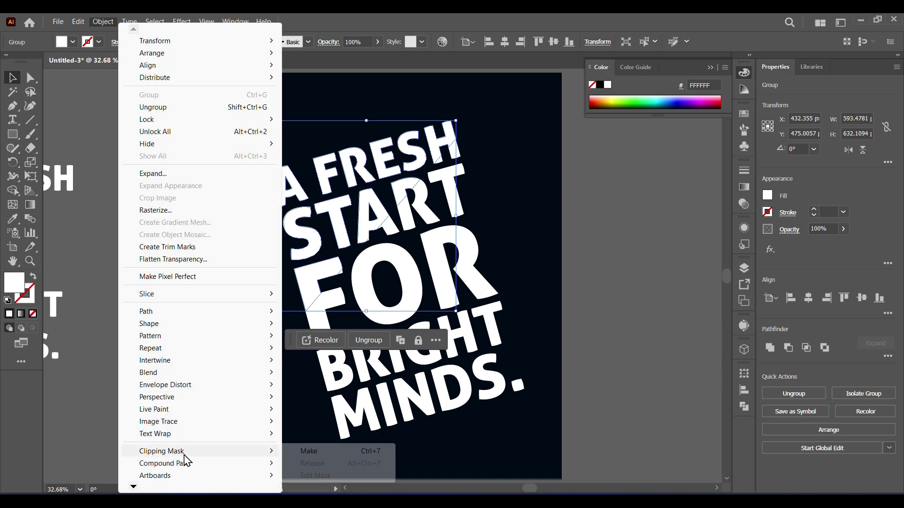
{"action": "mouse_move", "coordinate": [189, 464]}
{"action": "left_click", "coordinate": [309, 465]}
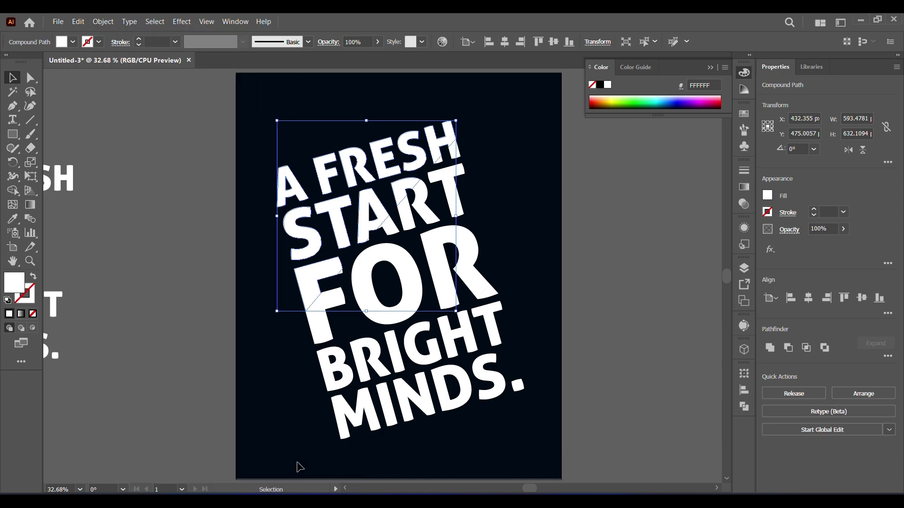
Step: Convert the middle slice group into a compound path
{"action": "left_click", "coordinate": [407, 264]}
{"action": "left_click", "coordinate": [99, 21]}
{"action": "mouse_move", "coordinate": [187, 471]}
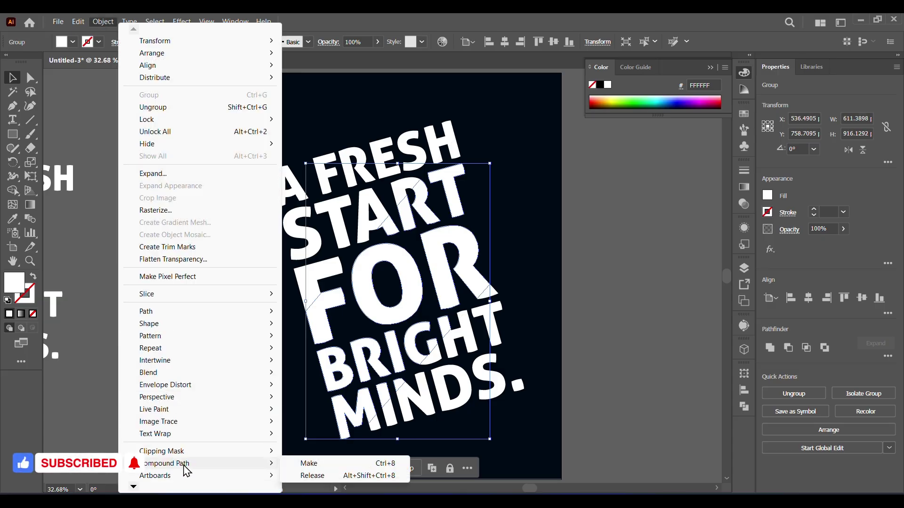
{"action": "left_click", "coordinate": [304, 463]}
Step: Check the middle and lower slices by selecting them, and convert the lower slice group into a compound path
{"action": "left_click", "coordinate": [507, 398]}
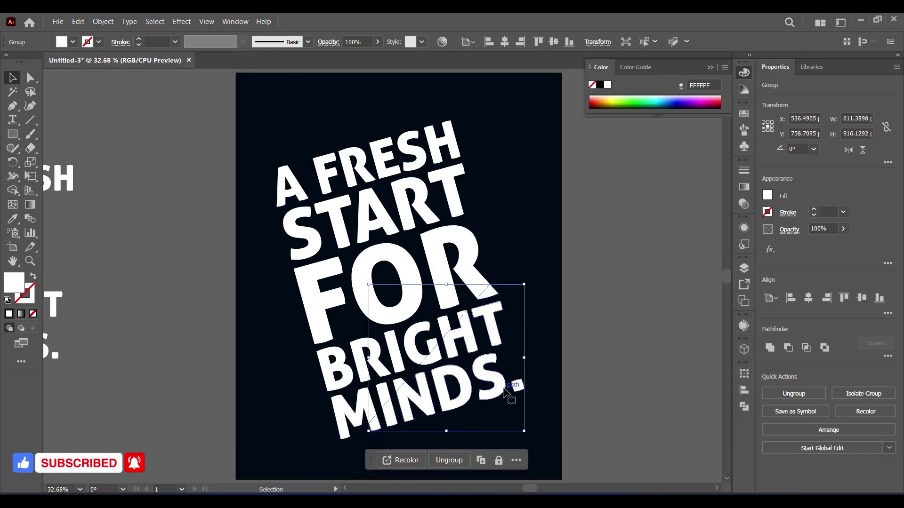
{"action": "left_click", "coordinate": [343, 439]}
{"action": "left_click", "coordinate": [384, 430]}
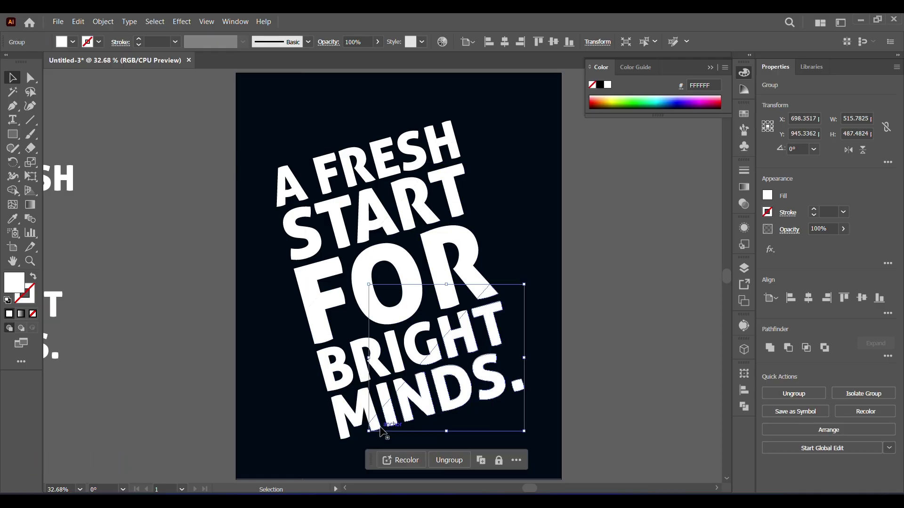
{"action": "left_click", "coordinate": [345, 437]}
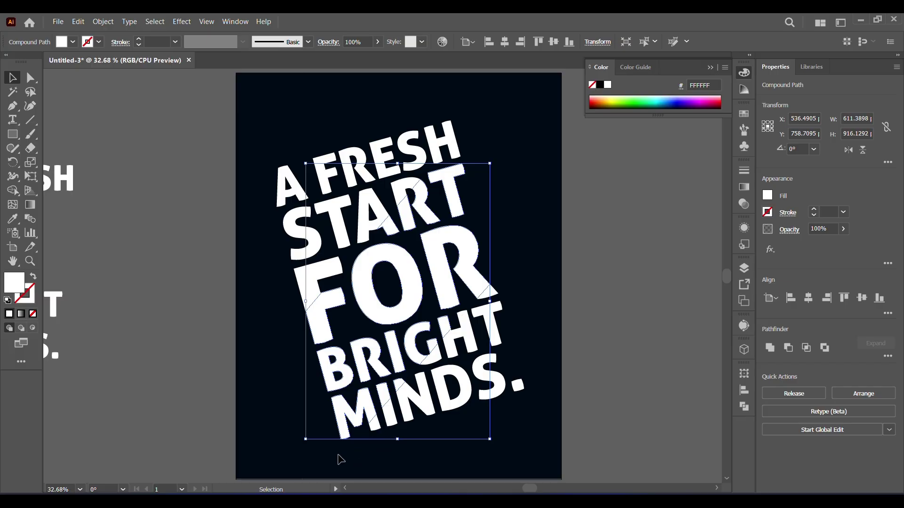
{"action": "left_click", "coordinate": [426, 413]}
{"action": "left_click", "coordinate": [103, 22]}
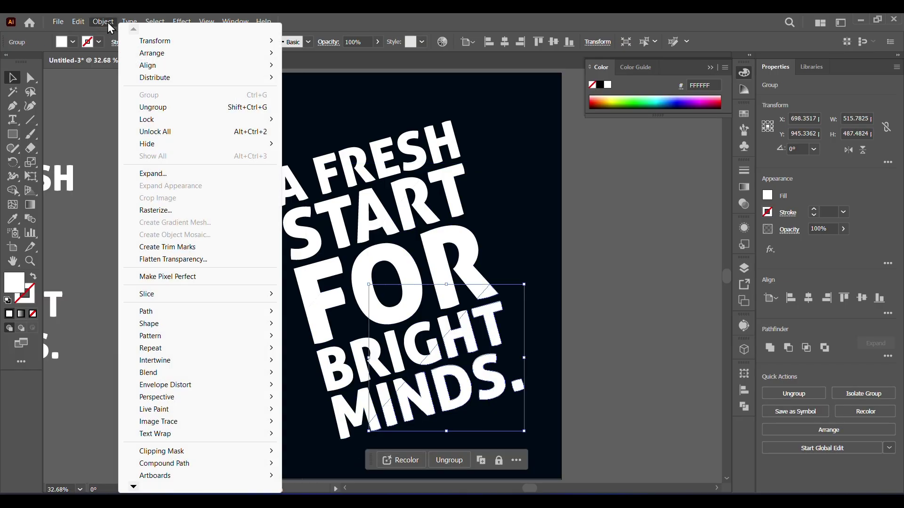
{"action": "left_click", "coordinate": [311, 464]}
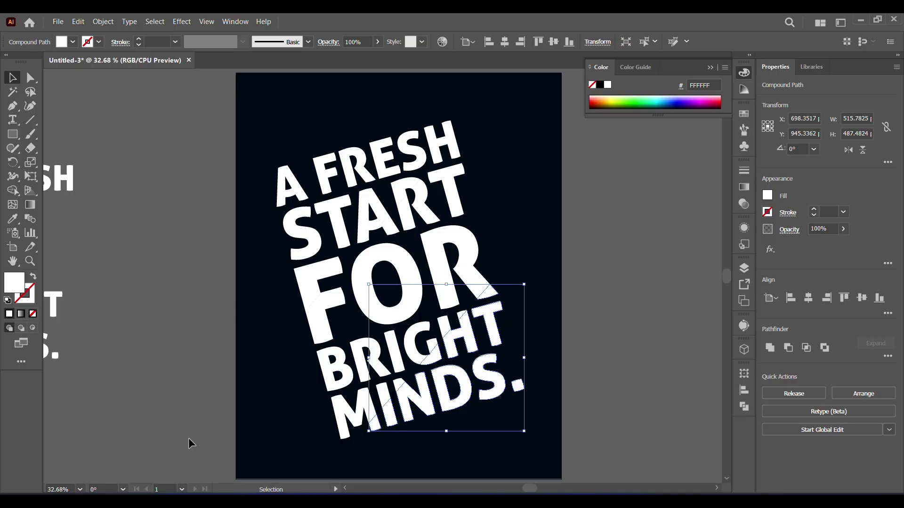
Step: Fill the upper slice with a linear white-to-black gradient and recolor its black stop with the navy sampled from the poster background
{"action": "left_click", "coordinate": [335, 181]}
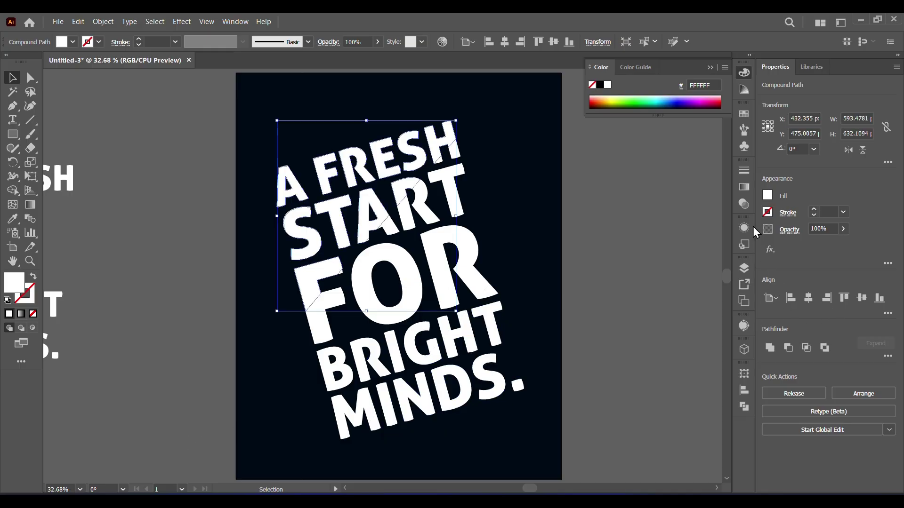
{"action": "left_click", "coordinate": [745, 187]}
{"action": "left_click", "coordinate": [691, 255]}
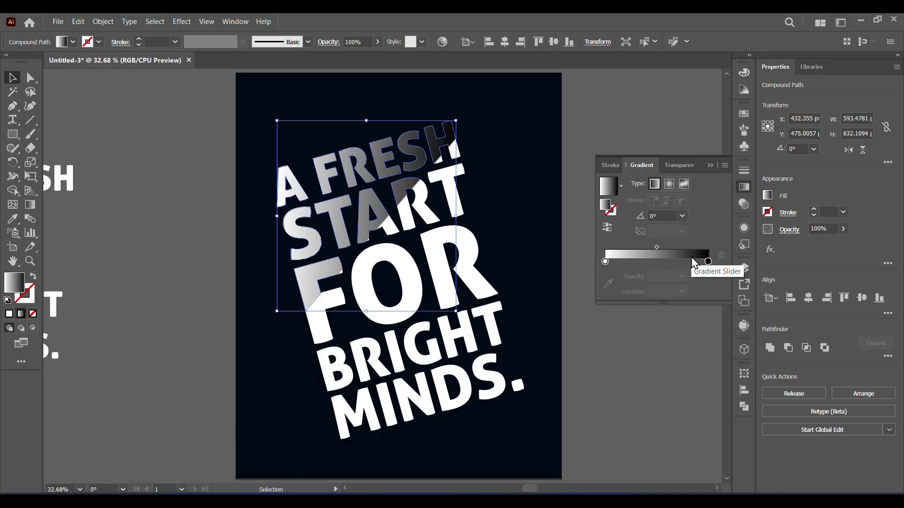
{"action": "left_click", "coordinate": [709, 264]}
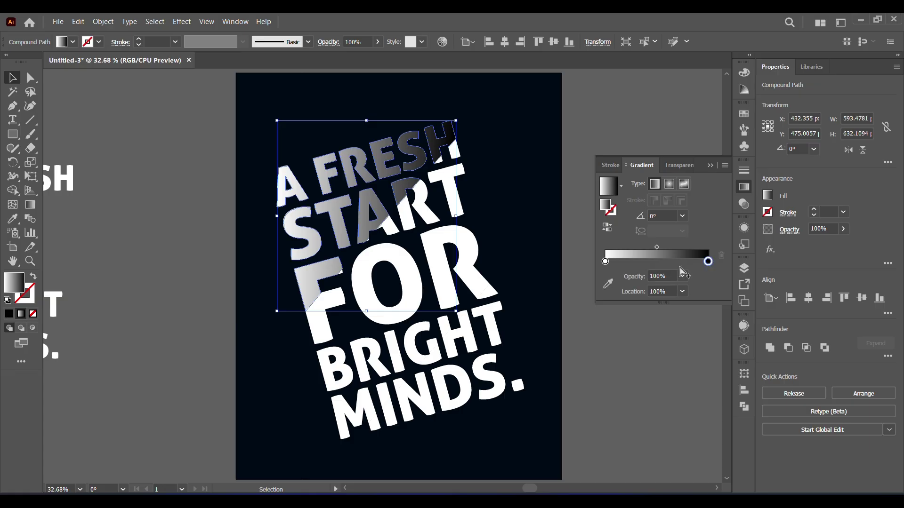
{"action": "left_click", "coordinate": [608, 283]}
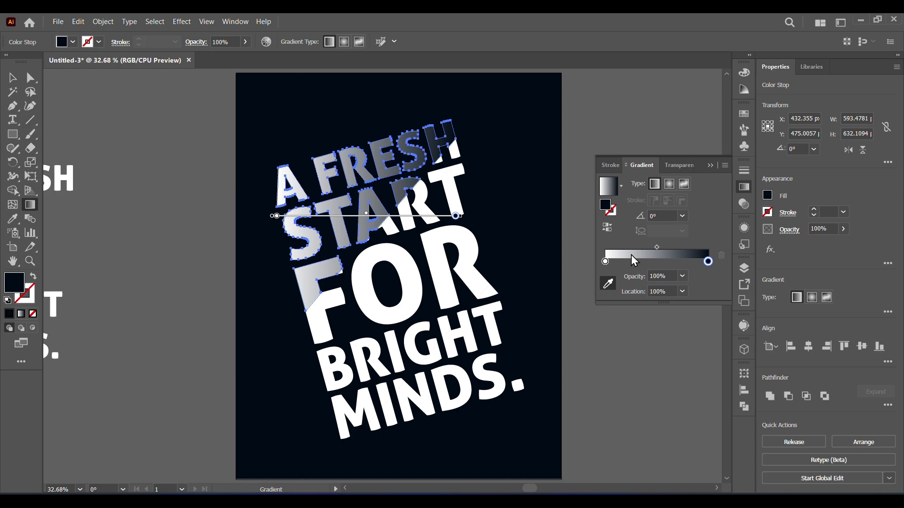
Step: Angle the upper slice's gradient to about 151.5° with navy at the A, and shift its midpoint toward the navy stop
{"action": "left_click", "coordinate": [13, 79]}
{"action": "left_click", "coordinate": [27, 204]}
{"action": "mouse_move", "coordinate": [316, 166]}
{"action": "left_mouse_down"}
{"action": "mouse_move", "coordinate": [372, 231]}
{"action": "mouse_move", "coordinate": [288, 162]}
{"action": "mouse_move", "coordinate": [293, 156]}
{"action": "left_mouse_up"}
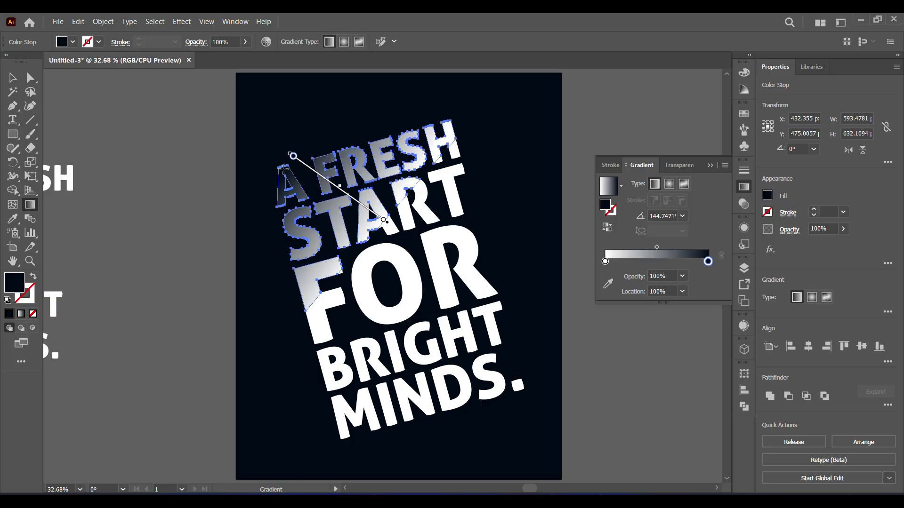
{"action": "left_click_drag", "start_coordinate": [339, 189], "coordinate": [323, 175]}
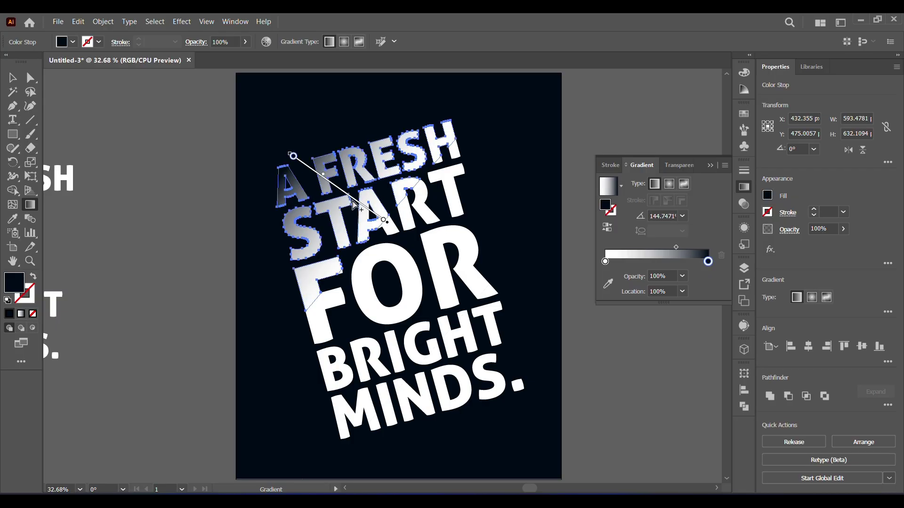
{"action": "left_click_drag", "start_coordinate": [357, 206], "coordinate": [378, 219]}
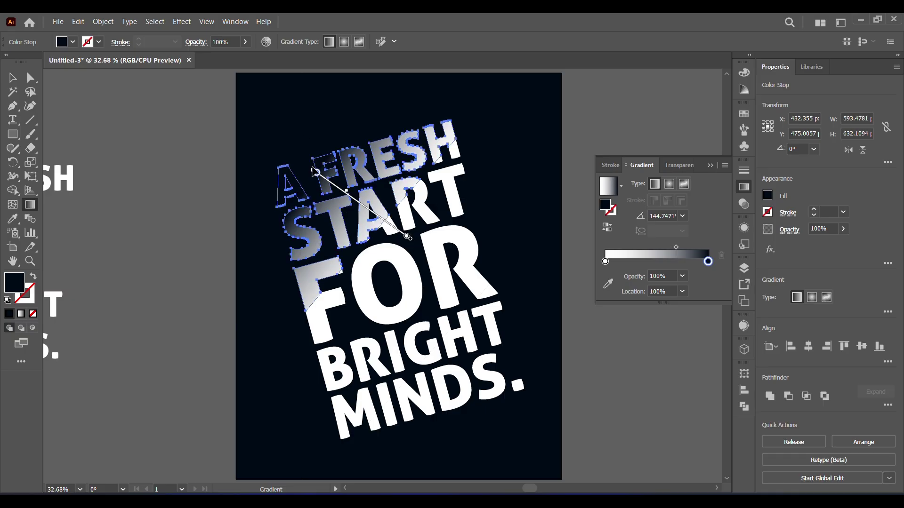
{"action": "left_click_drag", "start_coordinate": [316, 171], "coordinate": [311, 180]}
{"action": "left_click", "coordinate": [18, 81]}
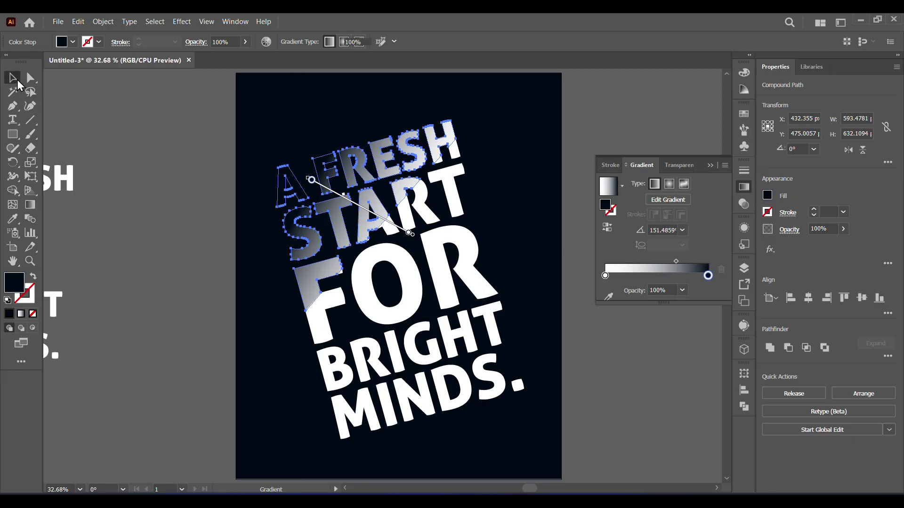
{"action": "left_click", "coordinate": [169, 207]}
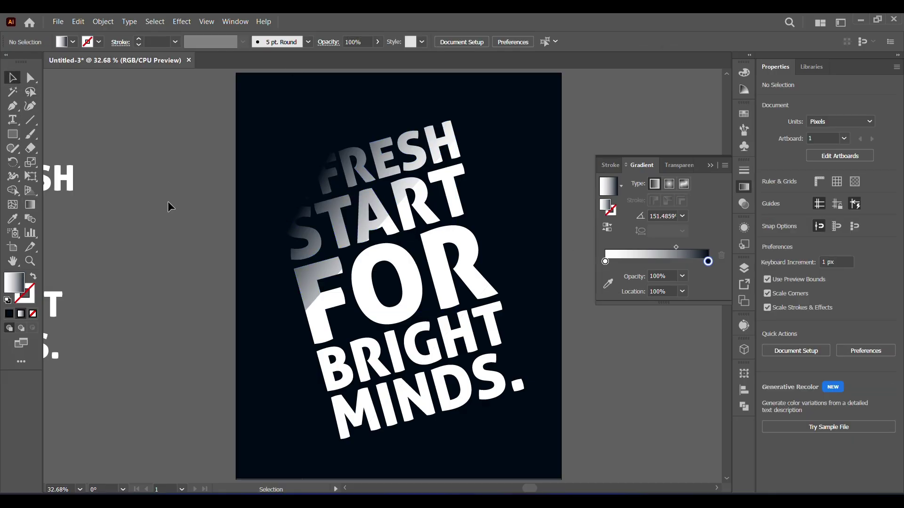
Step: Shift the upper slice's gradient up toward the A so less of the lettering fades into navy, and deselect it
{"action": "left_click", "coordinate": [357, 219]}
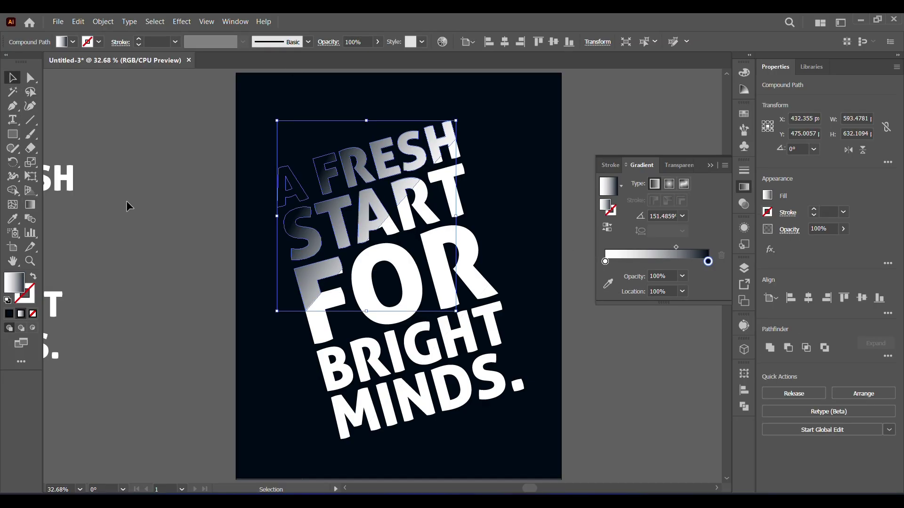
{"action": "left_click", "coordinate": [30, 204]}
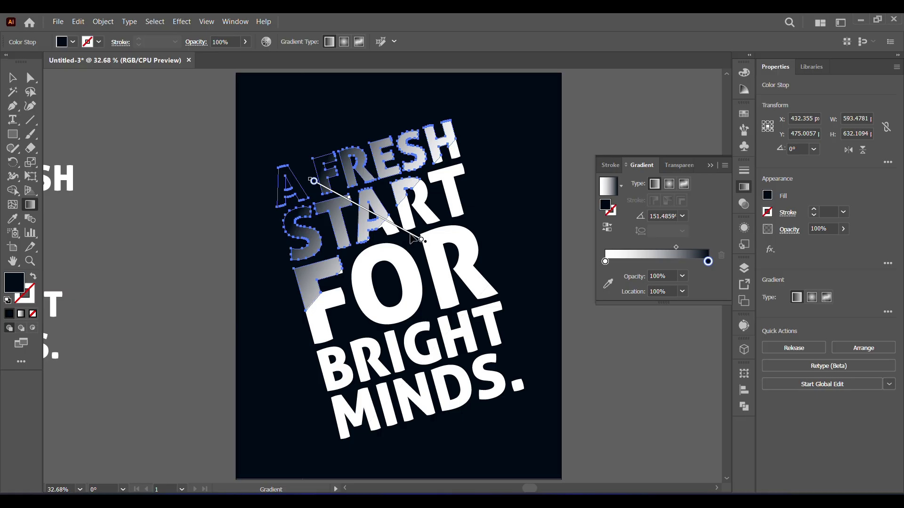
{"action": "left_click_drag", "start_coordinate": [296, 170], "coordinate": [403, 231]}
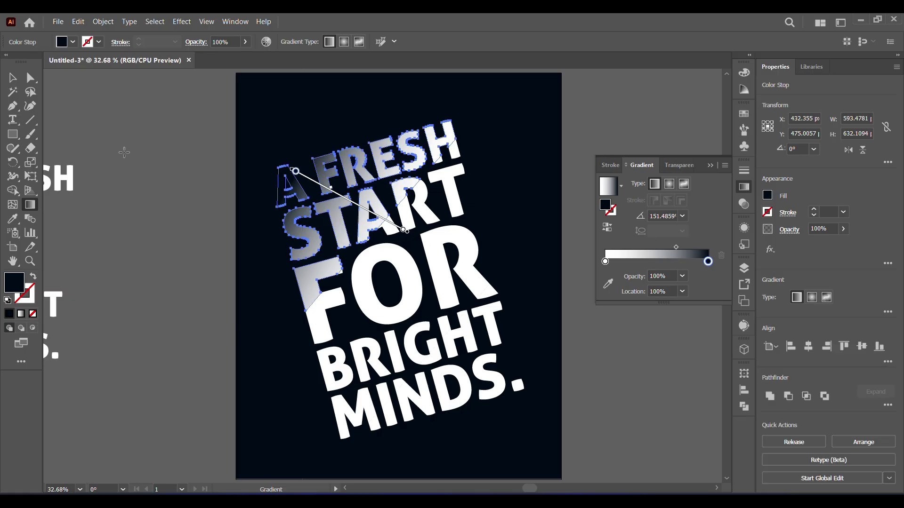
{"action": "key", "text": "v"}
{"action": "left_click", "coordinate": [91, 127]}
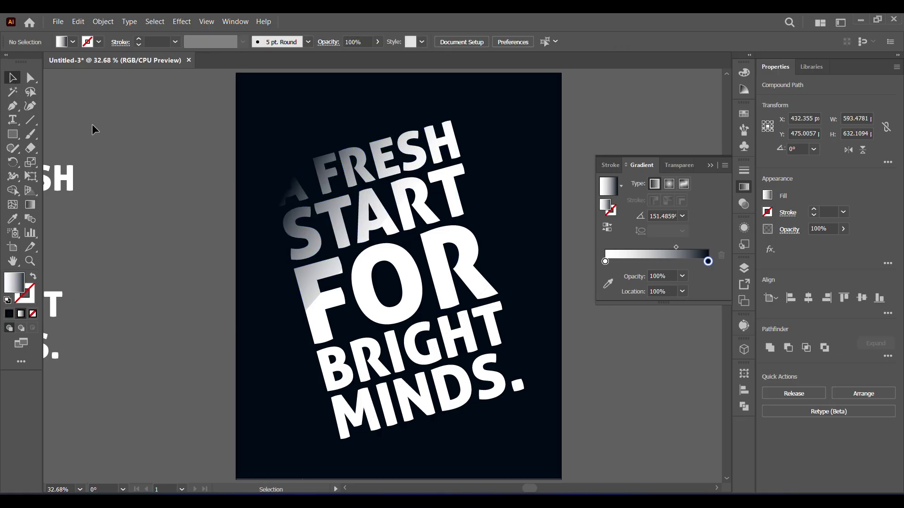
Step: Apply the white-to-navy gradient to the middle slice and add a third stop, with a white stop about halfway along
{"action": "left_click", "coordinate": [395, 266]}
{"action": "left_click", "coordinate": [647, 254]}
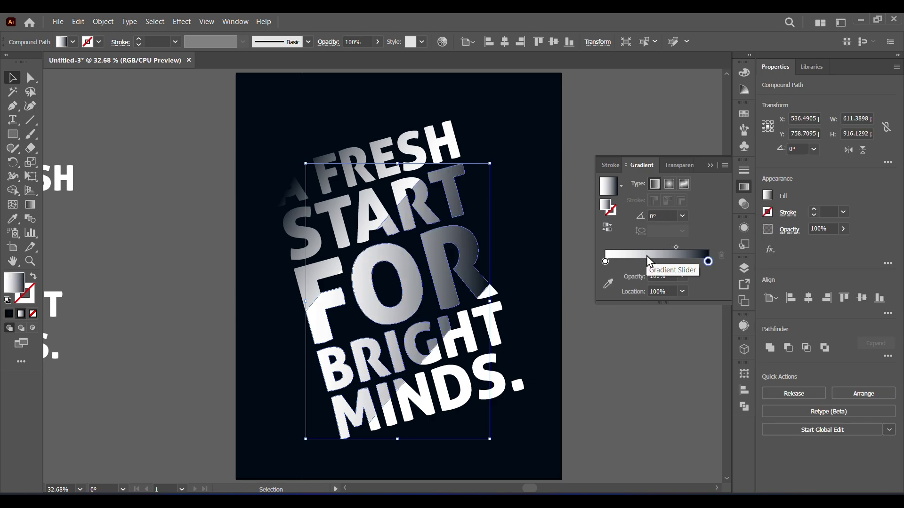
{"action": "left_click", "coordinate": [605, 262]}
{"action": "left_click_drag", "start_coordinate": [606, 261], "coordinate": [659, 262]}
{"action": "left_click", "coordinate": [606, 262]}
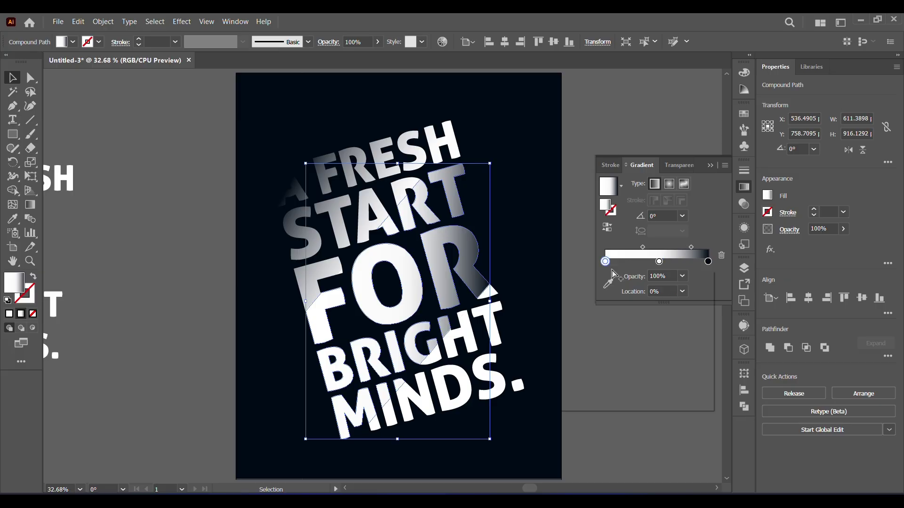
Step: Recolor the middle slice's gradient stop at 0% with the navy sampled from the poster background
{"action": "double_click", "coordinate": [605, 261]}
{"action": "key", "text": "Escape"}
{"action": "left_click", "coordinate": [608, 284]}
{"action": "left_click", "coordinate": [562, 315]}
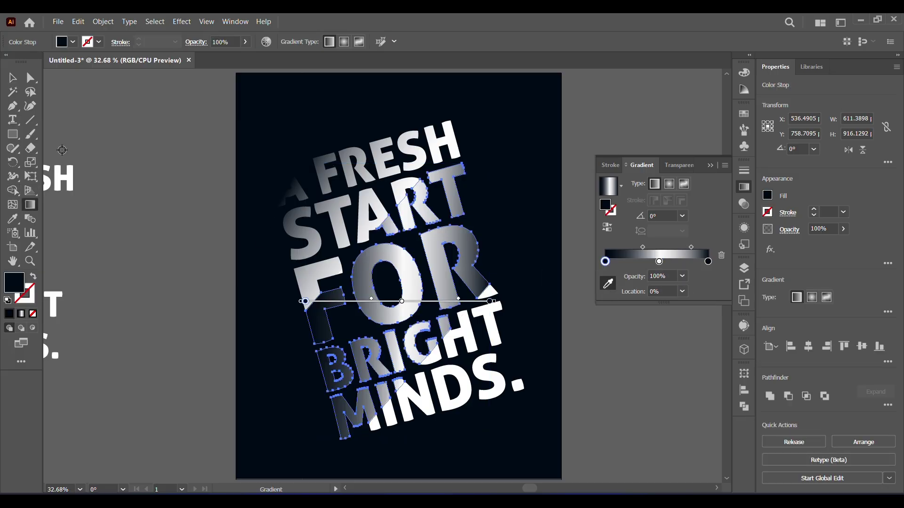
Step: Angle the middle slice's gradient to about -43.2°, shift both midpoints outward toward the navy end stops, and deselect the slice
{"action": "key", "text": "v"}
{"action": "left_click_drag", "start_coordinate": [352, 243], "coordinate": [438, 346]}
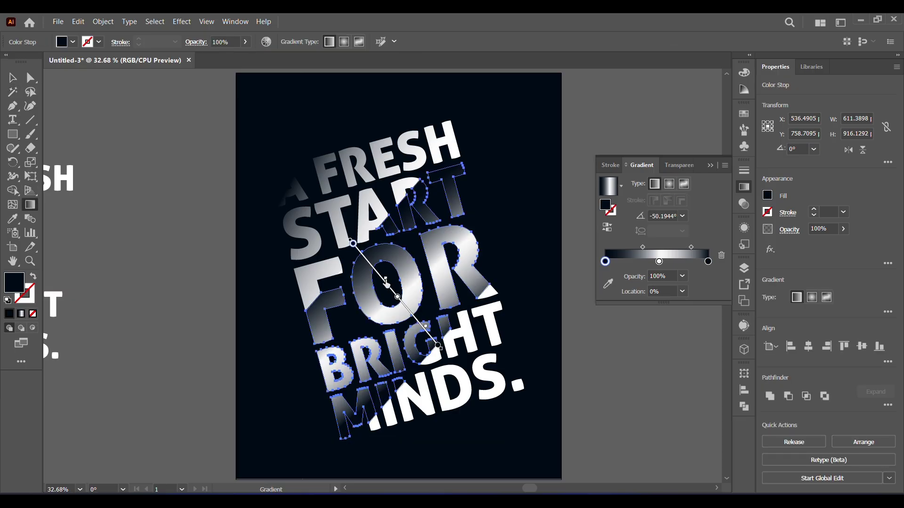
{"action": "left_click_drag", "start_coordinate": [386, 282], "coordinate": [368, 261]}
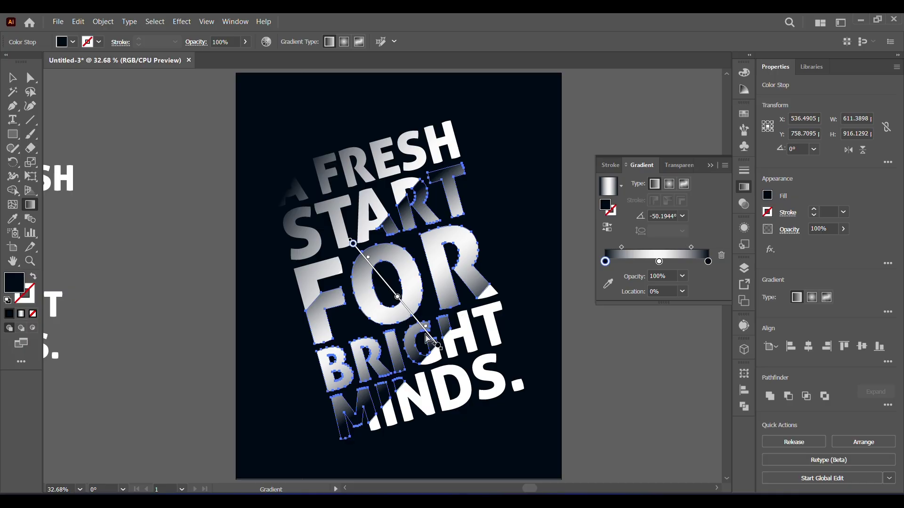
{"action": "left_click_drag", "start_coordinate": [426, 327], "coordinate": [429, 332]}
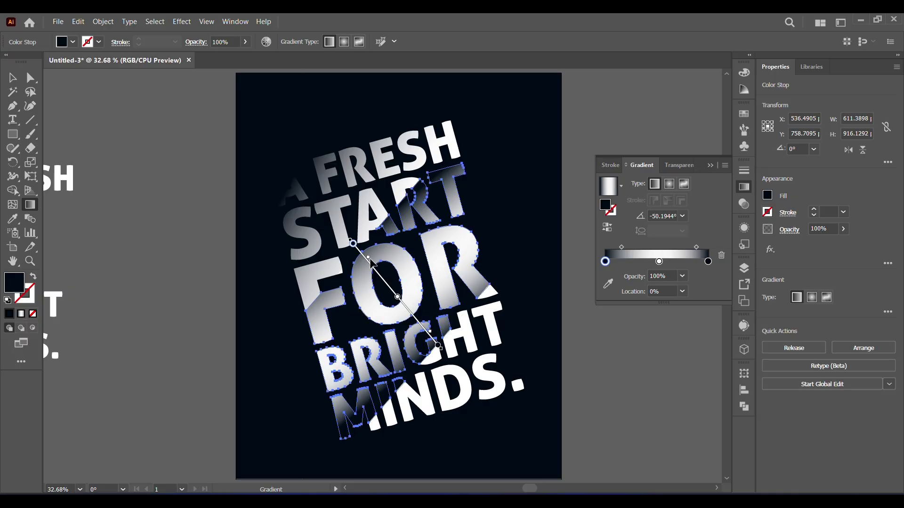
{"action": "left_click_drag", "start_coordinate": [346, 250], "coordinate": [443, 342]}
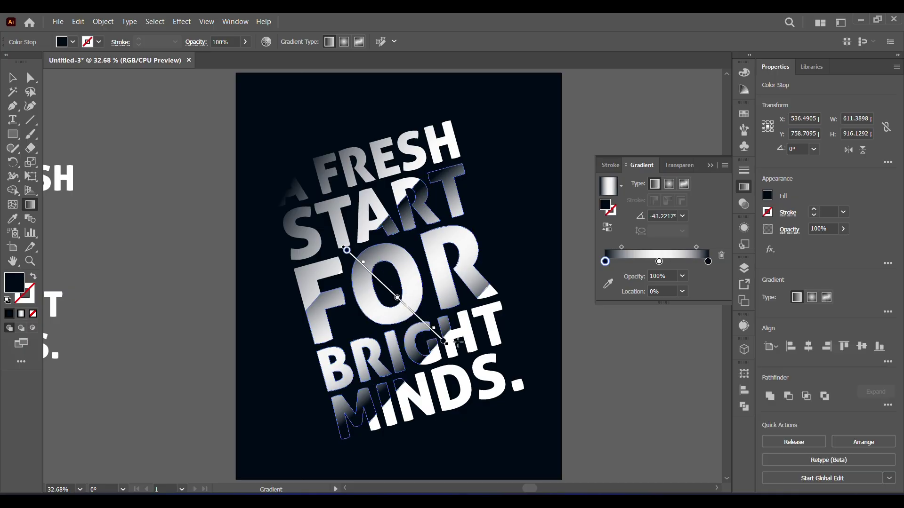
{"action": "left_click_drag", "start_coordinate": [364, 267], "coordinate": [362, 262]}
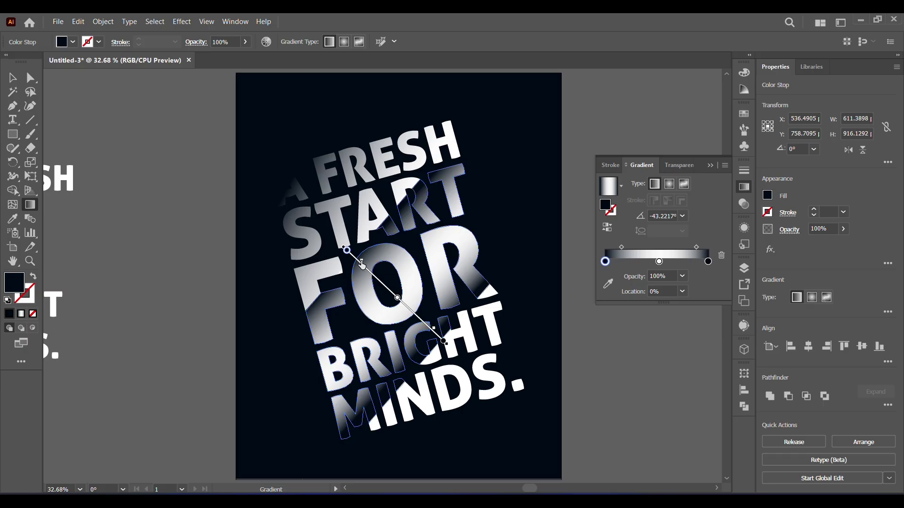
{"action": "left_click", "coordinate": [12, 77]}
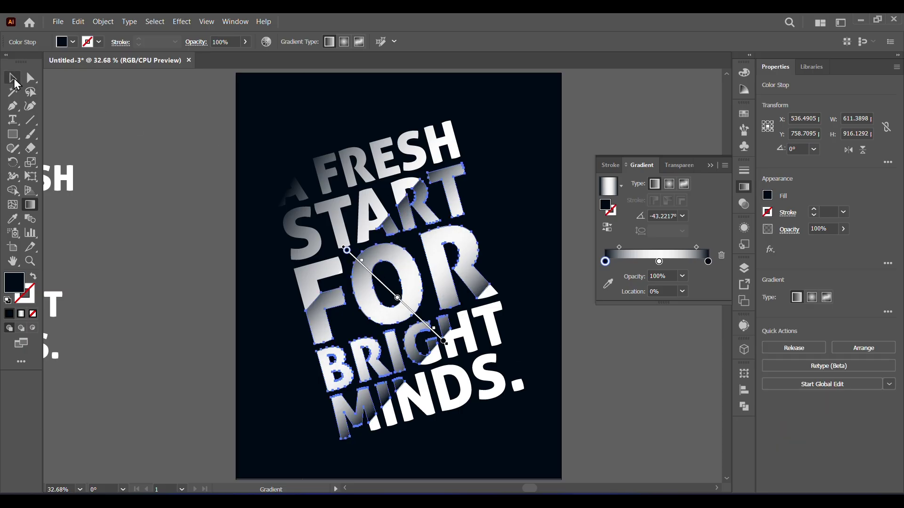
{"action": "left_click", "coordinate": [115, 132]}
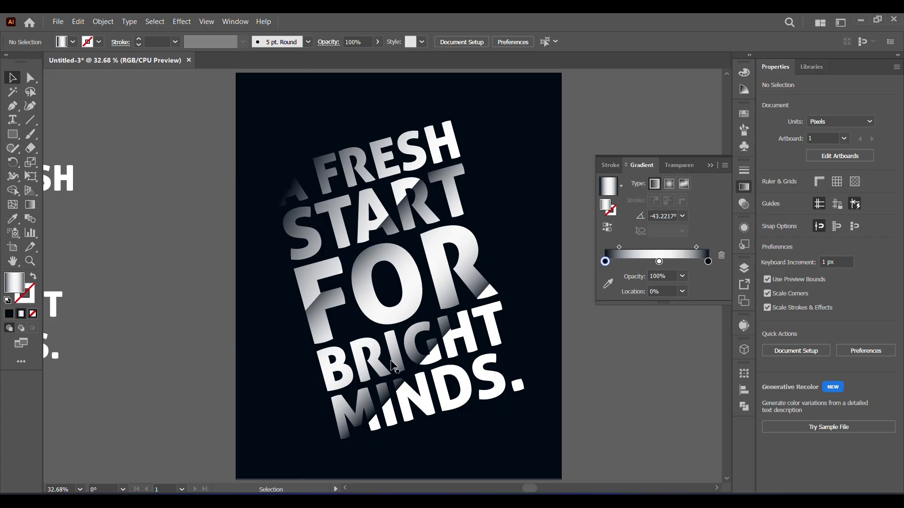
Step: Copy the upper slice's white-to-navy gradient onto the plain white lower slice with the Eyedropper
{"action": "left_click", "coordinate": [434, 416]}
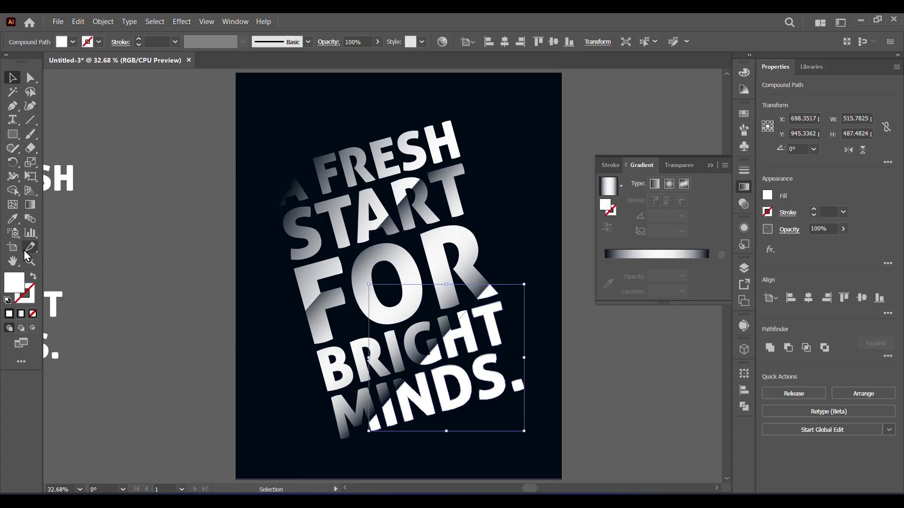
{"action": "left_click", "coordinate": [12, 218]}
{"action": "left_click", "coordinate": [335, 211]}
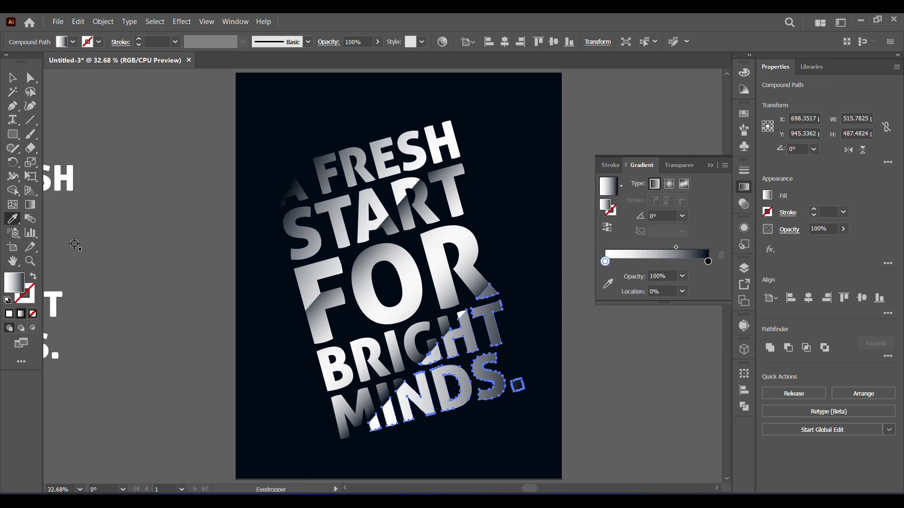
Step: Angle the lower slice's gradient to about -32.7° so MINDS fades into navy at the period, and deselect it
{"action": "left_click", "coordinate": [29, 204]}
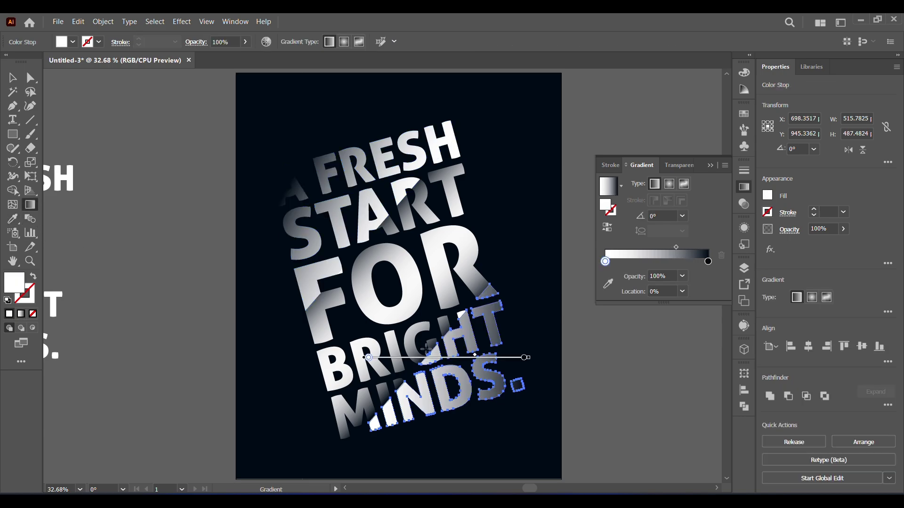
{"action": "mouse_move", "coordinate": [471, 403]}
{"action": "left_mouse_down"}
{"action": "mouse_move", "coordinate": [426, 352]}
{"action": "mouse_move", "coordinate": [474, 405]}
{"action": "mouse_move", "coordinate": [466, 395]}
{"action": "mouse_move", "coordinate": [493, 397]}
{"action": "left_mouse_up"}
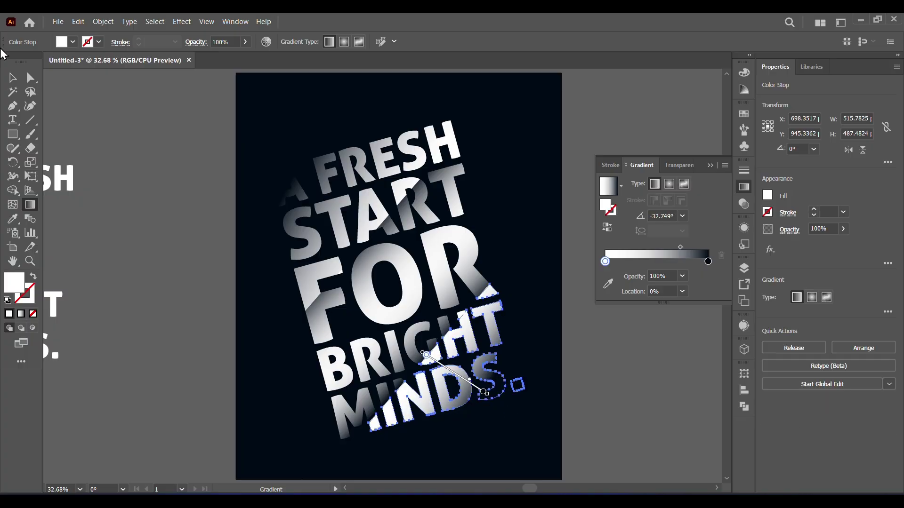
{"action": "left_click", "coordinate": [12, 78]}
{"action": "left_click", "coordinate": [146, 156]}
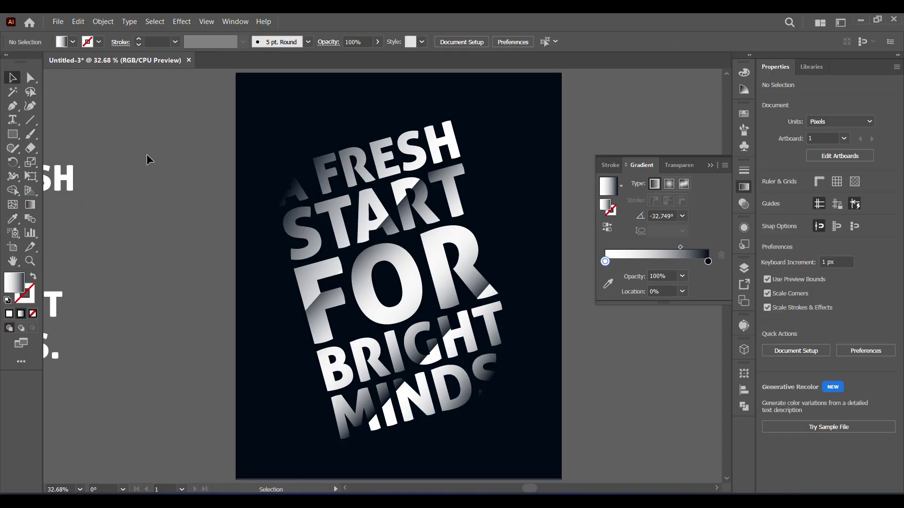
{"action": "left_click", "coordinate": [711, 164]}
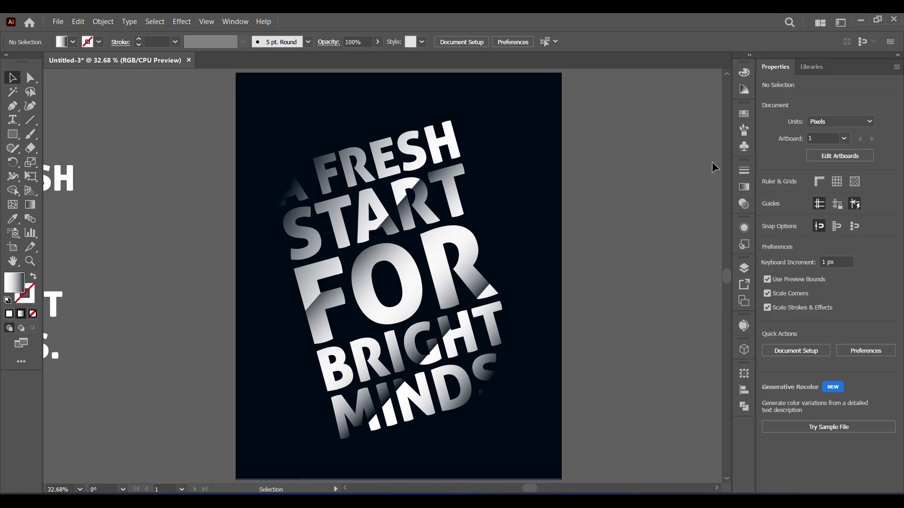
Step: Cover the whole artboard with a rectangle about 1080 x 1350 px and fill it with the magenta swatch
{"action": "key", "text": "m"}
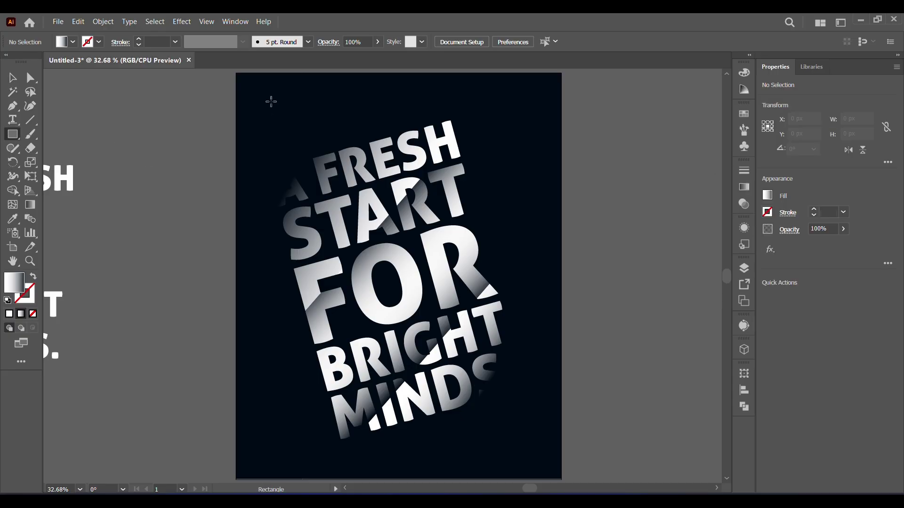
{"action": "left_click_drag", "start_coordinate": [235, 72], "coordinate": [561, 479]}
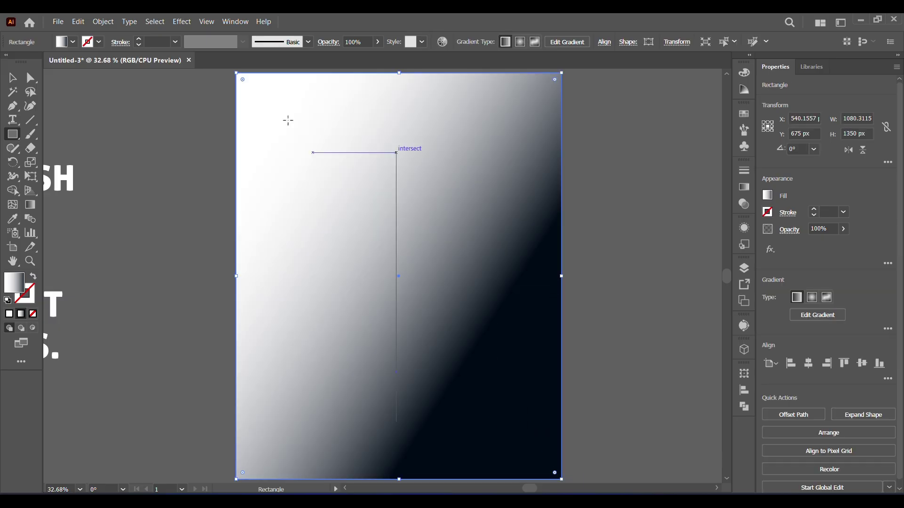
{"action": "left_click", "coordinate": [72, 42]}
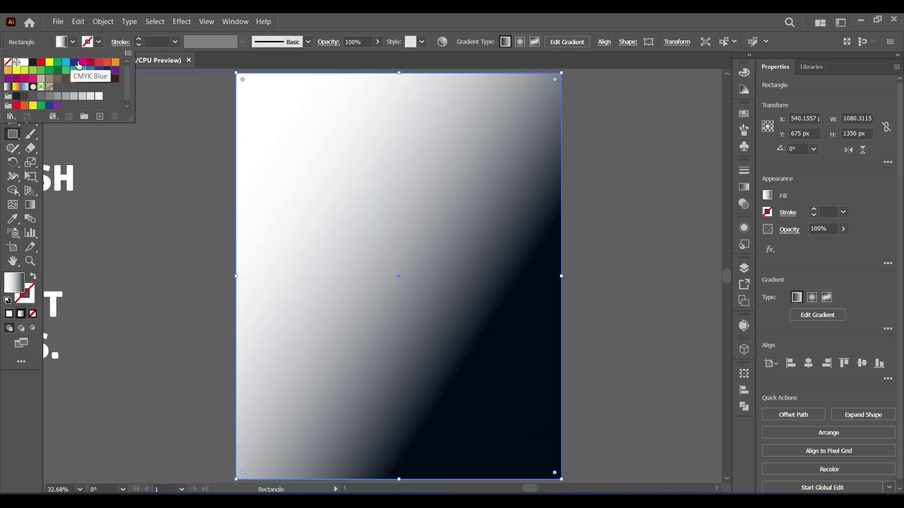
{"action": "left_click", "coordinate": [82, 63]}
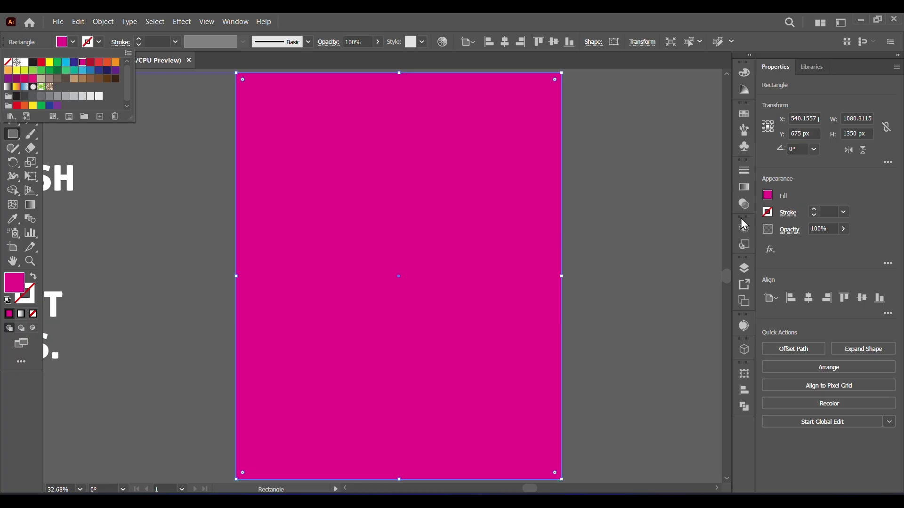
Step: Set the magenta rectangle's blending mode to Multiply and deselect it
{"action": "left_click", "coordinate": [744, 205]}
{"action": "left_click", "coordinate": [744, 205]}
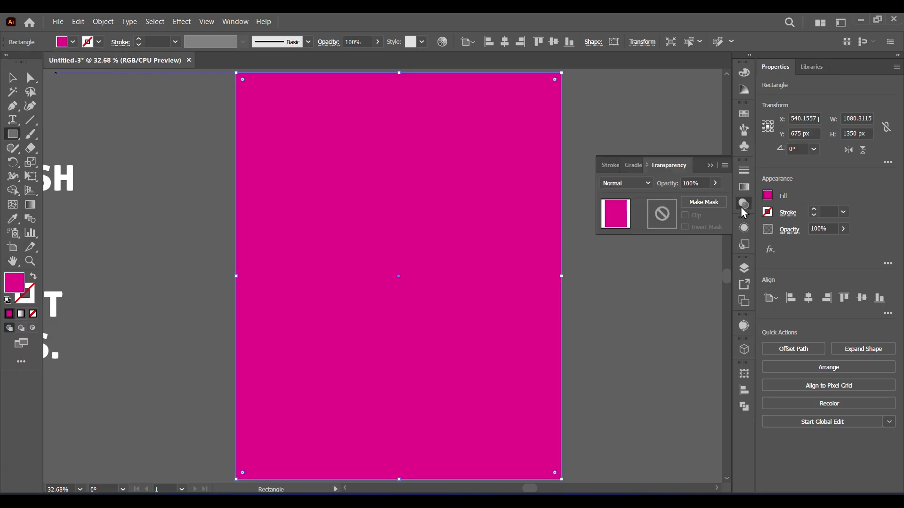
{"action": "left_click", "coordinate": [638, 184]}
{"action": "left_click", "coordinate": [628, 225]}
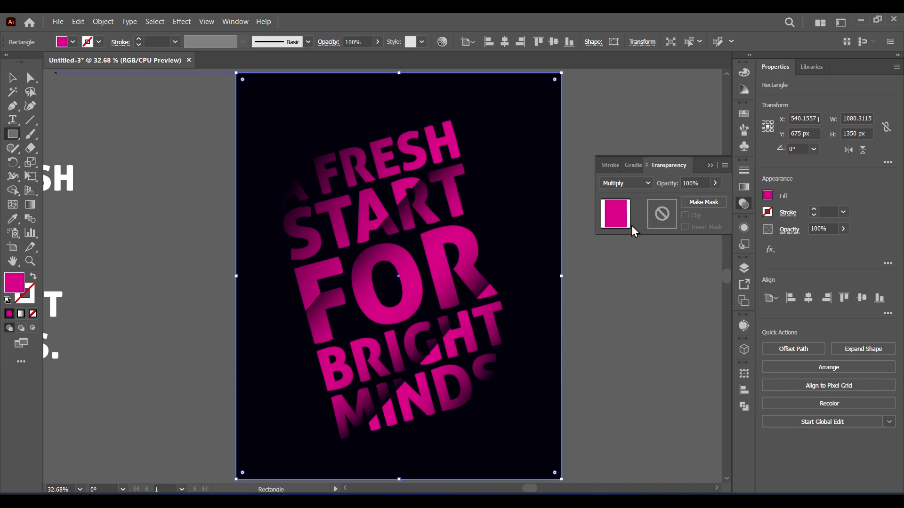
{"action": "left_click", "coordinate": [710, 165]}
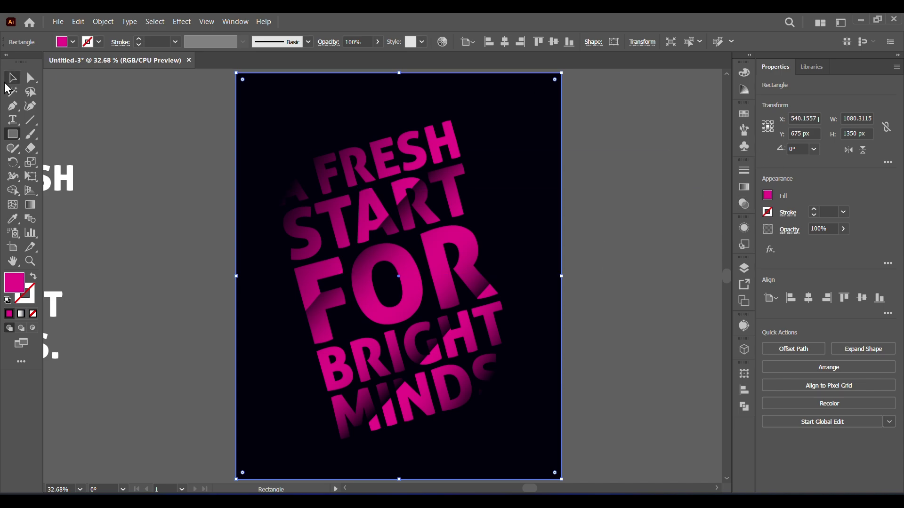
{"action": "left_click", "coordinate": [11, 79]}
{"action": "left_click", "coordinate": [121, 125]}
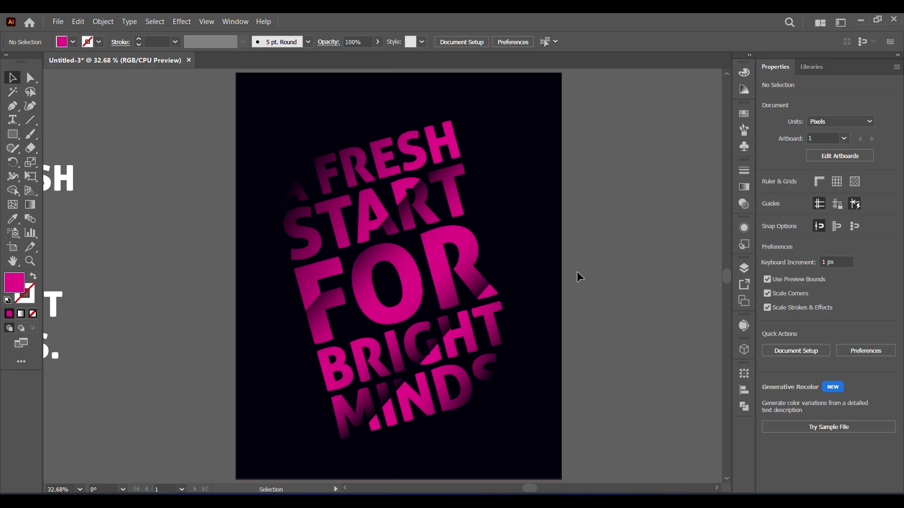
{"action": "left_click", "coordinate": [421, 260]}
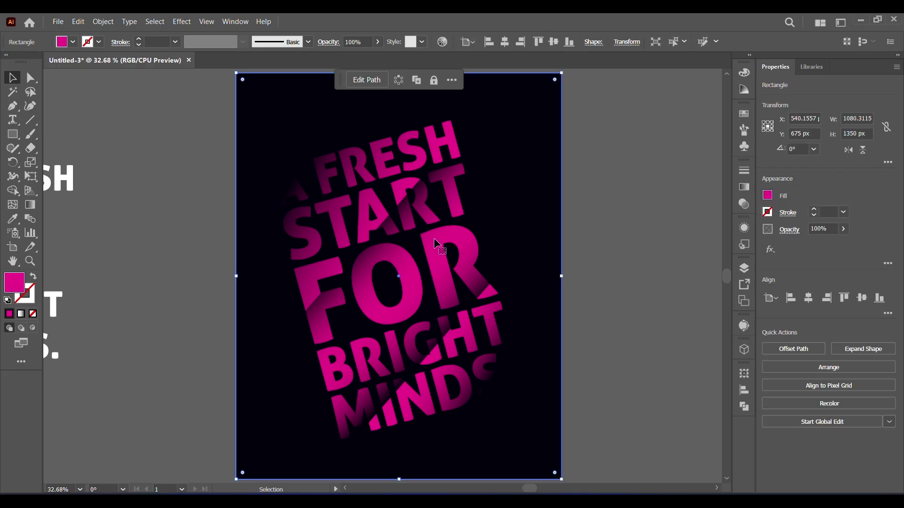
{"action": "double_click", "coordinate": [434, 238]}
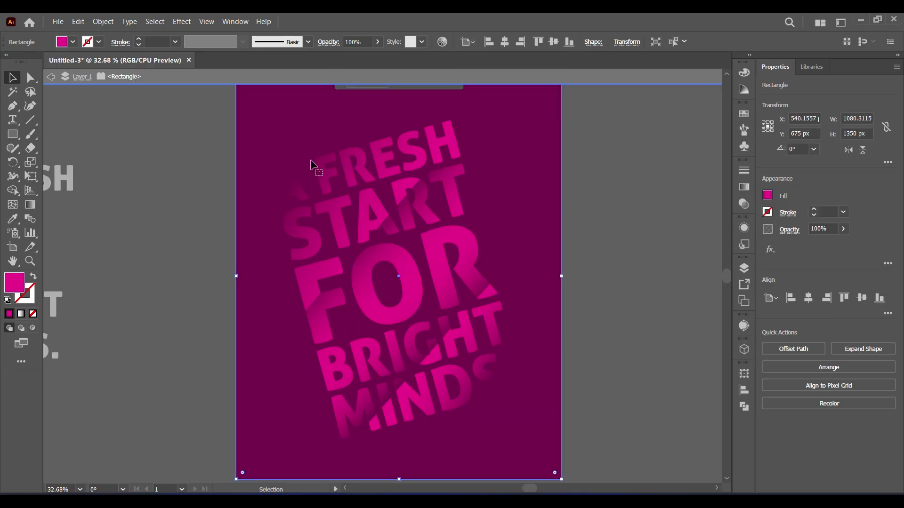
{"action": "left_click", "coordinate": [50, 76]}
{"action": "left_click", "coordinate": [51, 76]}
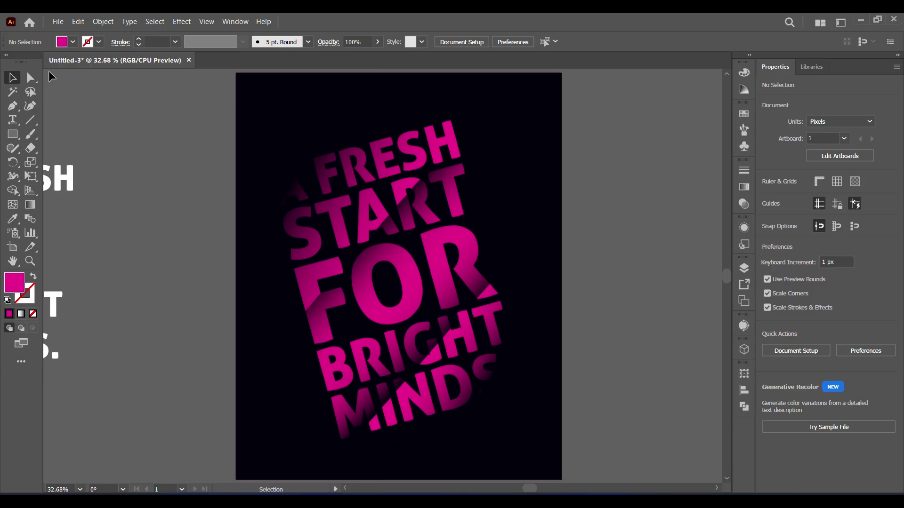
{"action": "left_click", "coordinate": [744, 269]}
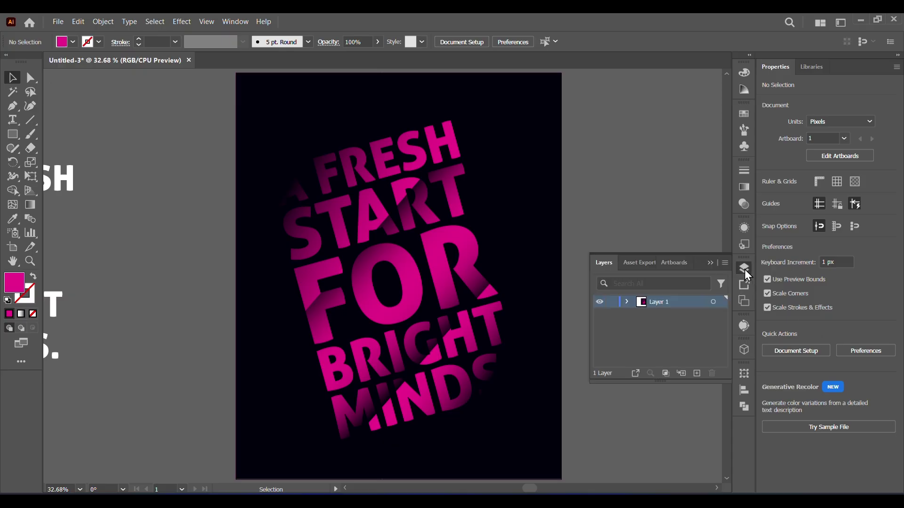
{"action": "left_click", "coordinate": [627, 302]}
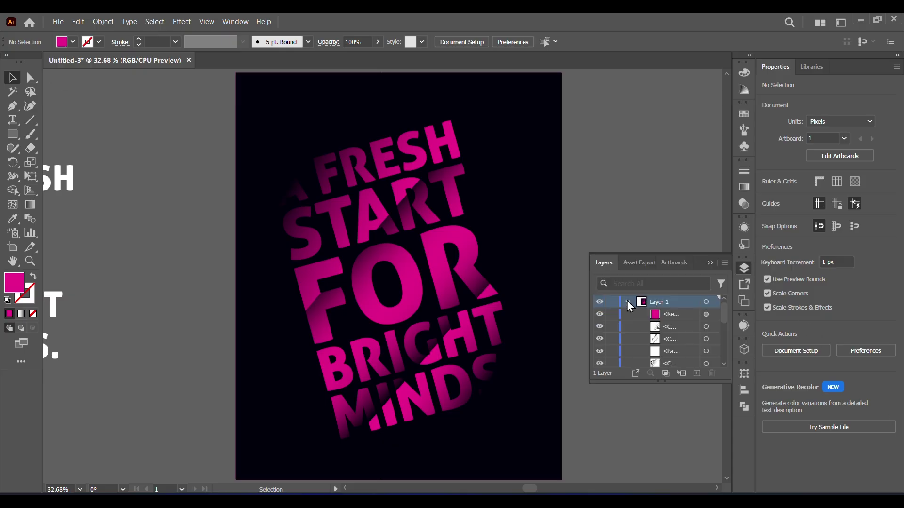
{"action": "left_click", "coordinate": [710, 262]}
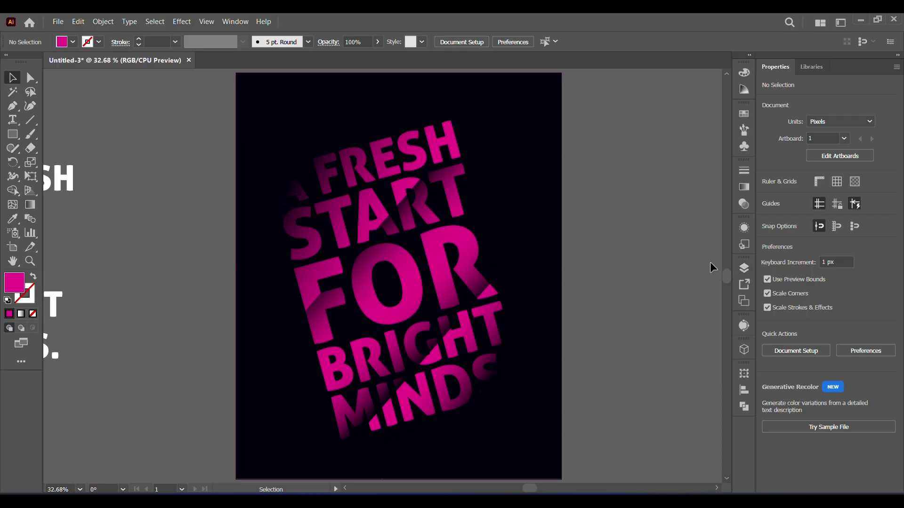
Step: Recolor the Multiply rectangle over the poster to dark purple 690069 and deselect it
{"action": "left_click", "coordinate": [532, 188]}
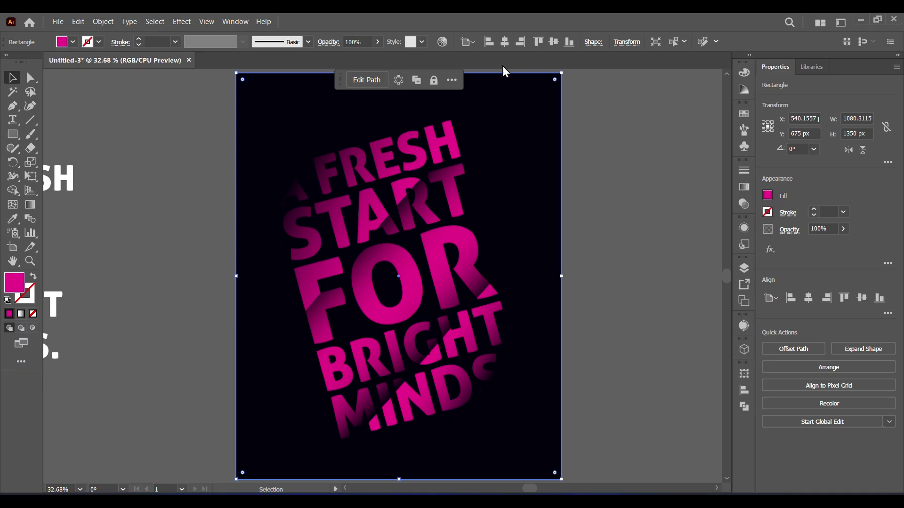
{"action": "double_click", "coordinate": [19, 281]}
{"action": "mouse_move", "coordinate": [686, 254]}
{"action": "left_mouse_down"}
{"action": "mouse_move", "coordinate": [706, 230]}
{"action": "mouse_move", "coordinate": [706, 193]}
{"action": "left_mouse_up"}
{"action": "left_click", "coordinate": [633, 244]}
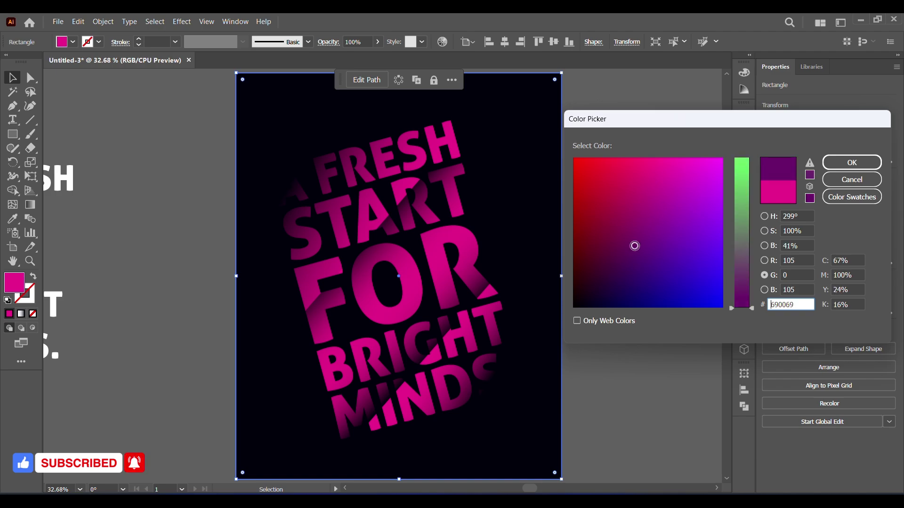
{"action": "left_click", "coordinate": [869, 163]}
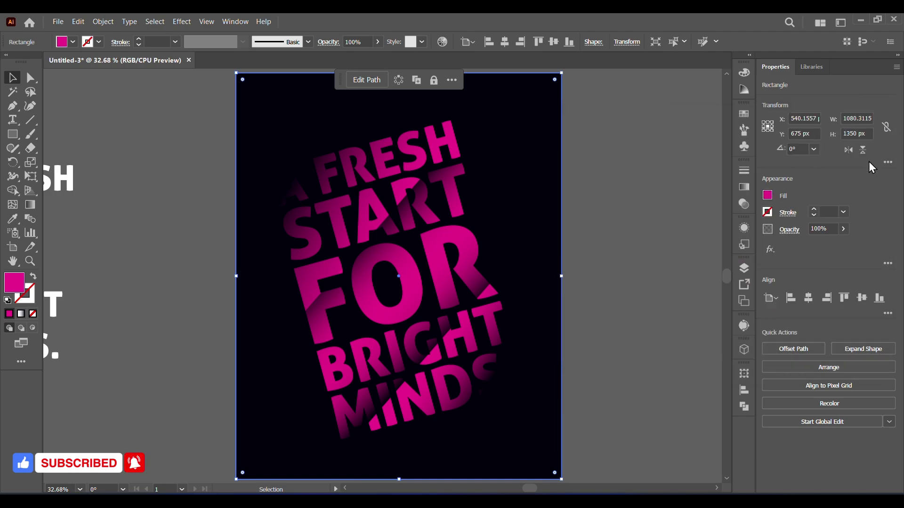
{"action": "left_click", "coordinate": [635, 255]}
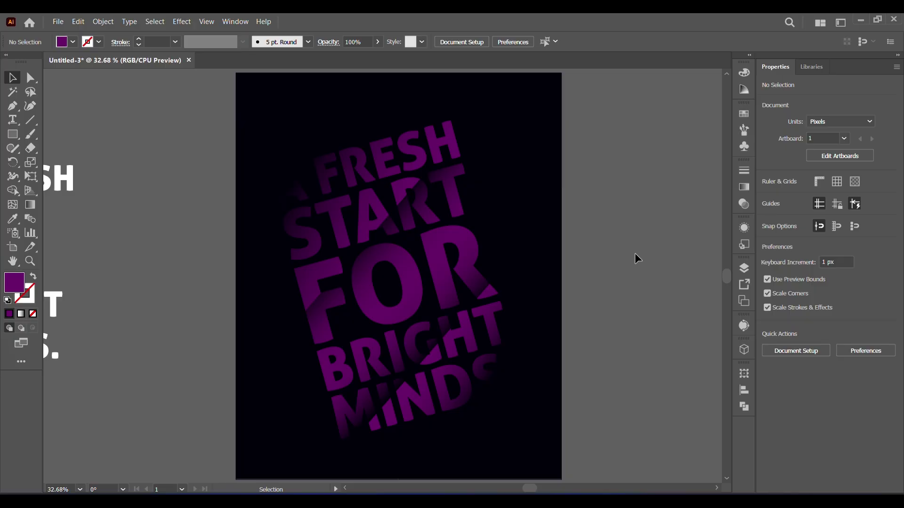
Step: Try setting the fill color to bright cyan with no object selected
{"action": "double_click", "coordinate": [14, 288]}
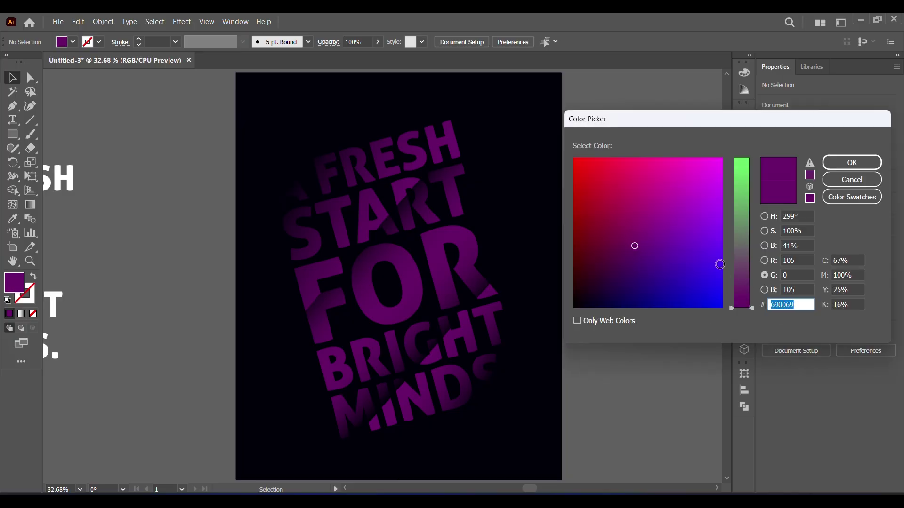
{"action": "left_click", "coordinate": [719, 258]}
{"action": "left_click_drag", "start_coordinate": [747, 194], "coordinate": [747, 161]}
{"action": "left_click", "coordinate": [852, 161]}
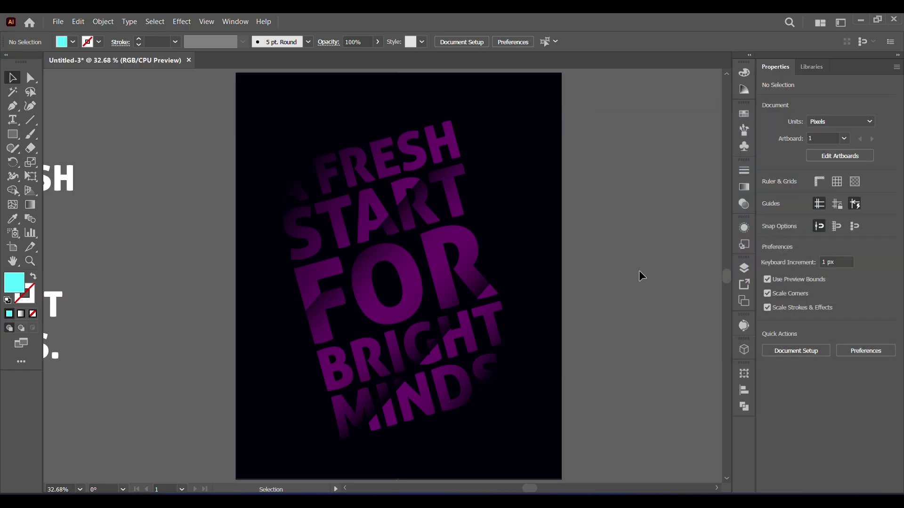
Step: Recolor the Multiply rectangle over the poster to a pale cyan and deselect it
{"action": "left_click", "coordinate": [384, 262]}
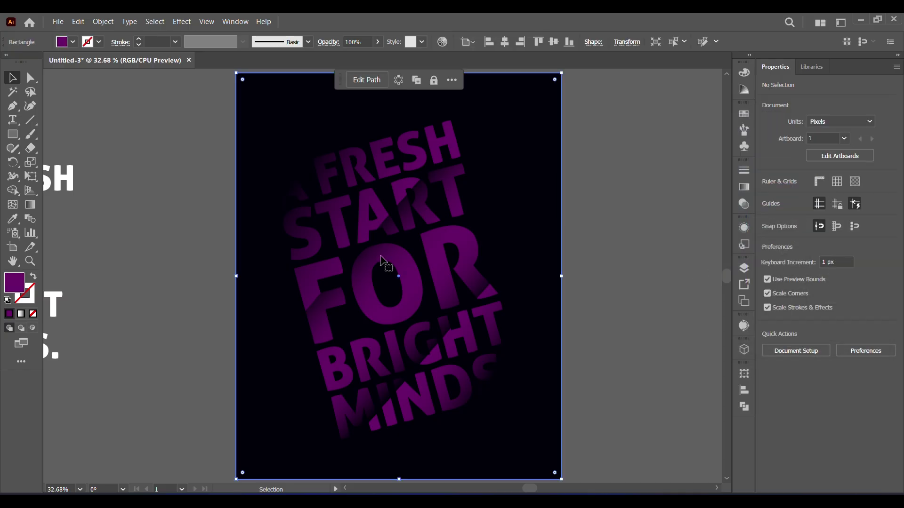
{"action": "double_click", "coordinate": [18, 285]}
{"action": "left_click", "coordinate": [706, 202]}
{"action": "left_click", "coordinate": [721, 232]}
{"action": "left_click", "coordinate": [748, 174]}
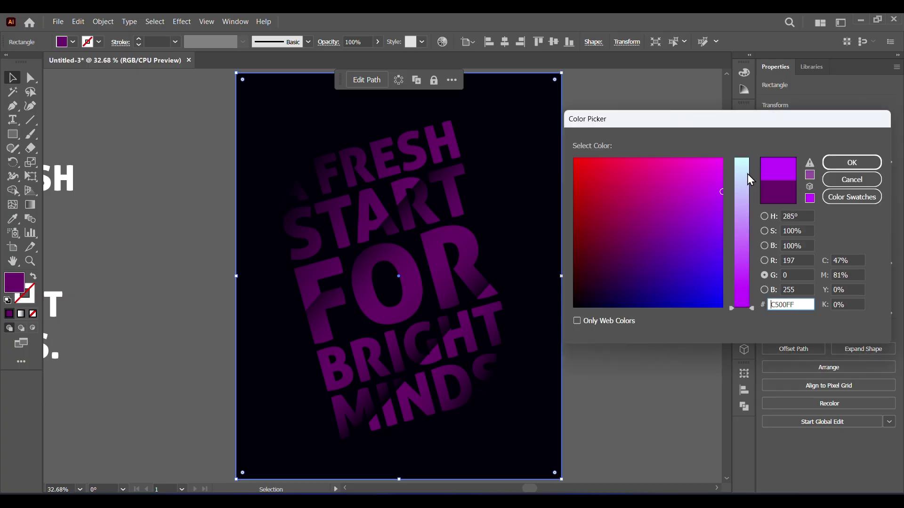
{"action": "left_click", "coordinate": [852, 162]}
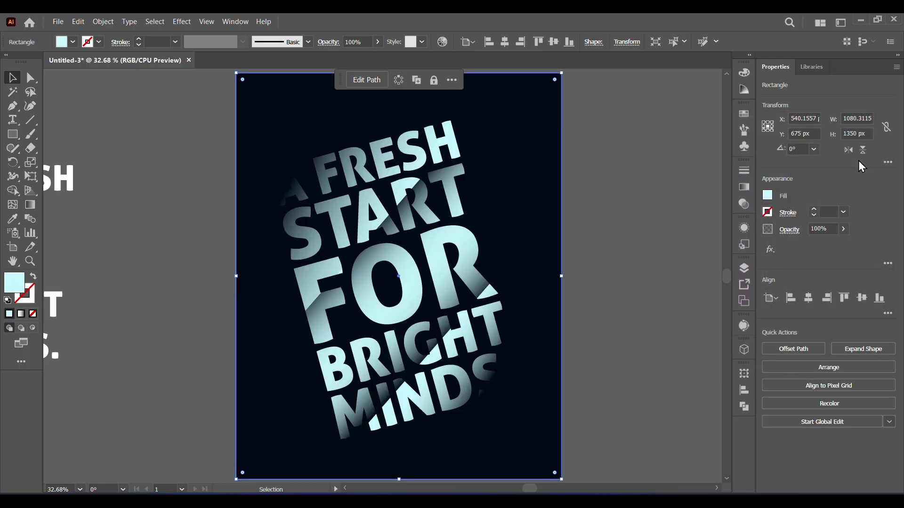
{"action": "left_click", "coordinate": [624, 272]}
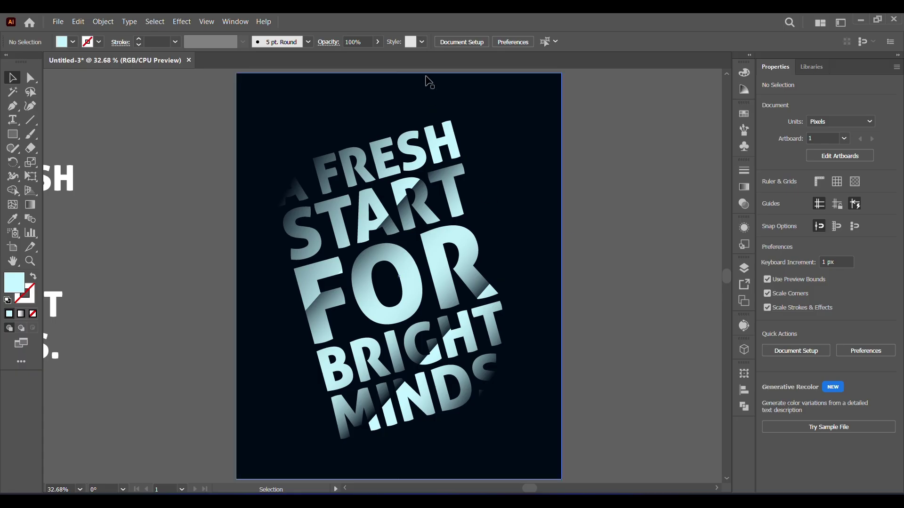
{"action": "scroll", "coordinate": [425, 78], "scroll_direction": "right", "scroll_amount": 2}
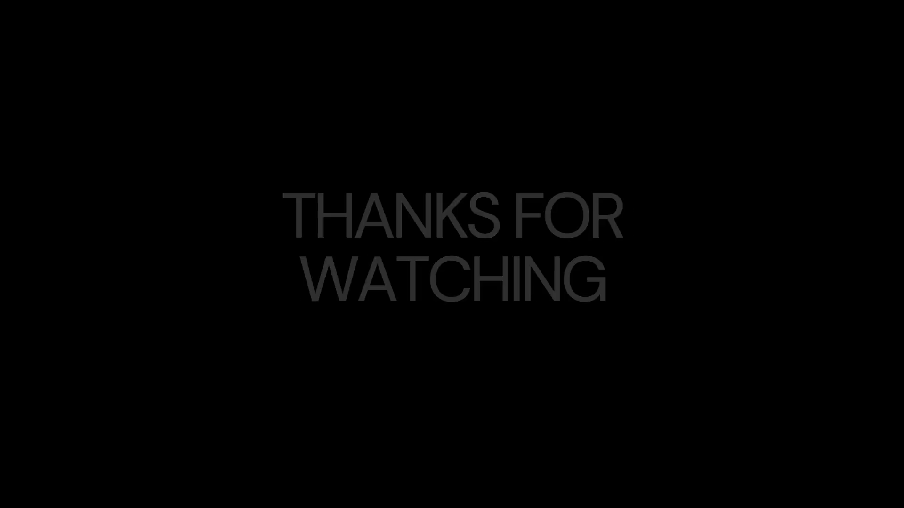